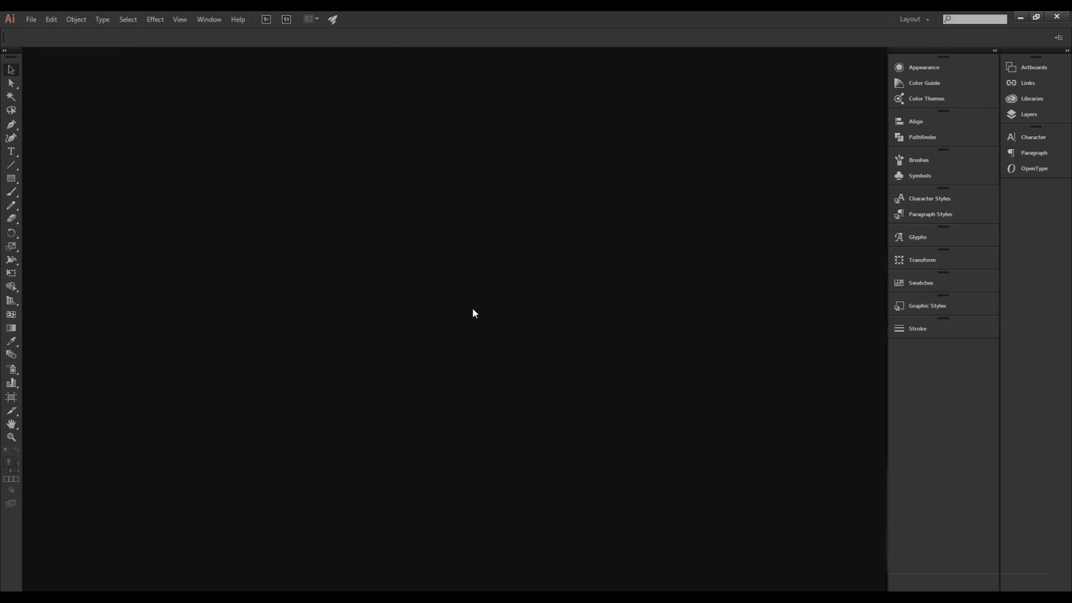
Step: Create a new 1000 × 1000 px document in pixels, RGB colour, 72 ppi screen resolution
{"action": "key", "text": "ctrl+n"}
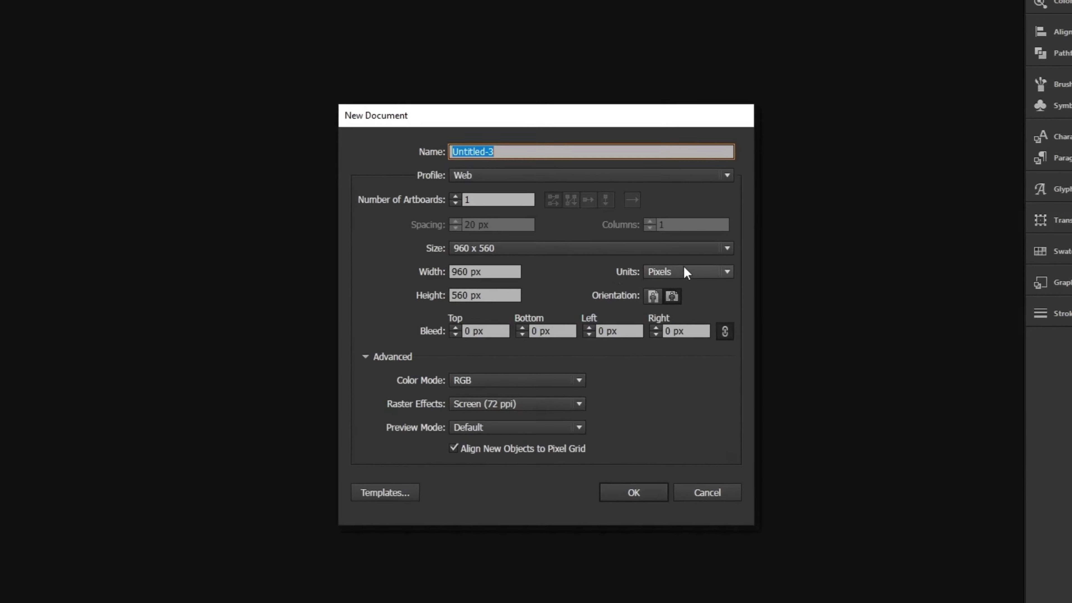
{"action": "left_click", "coordinate": [685, 271]}
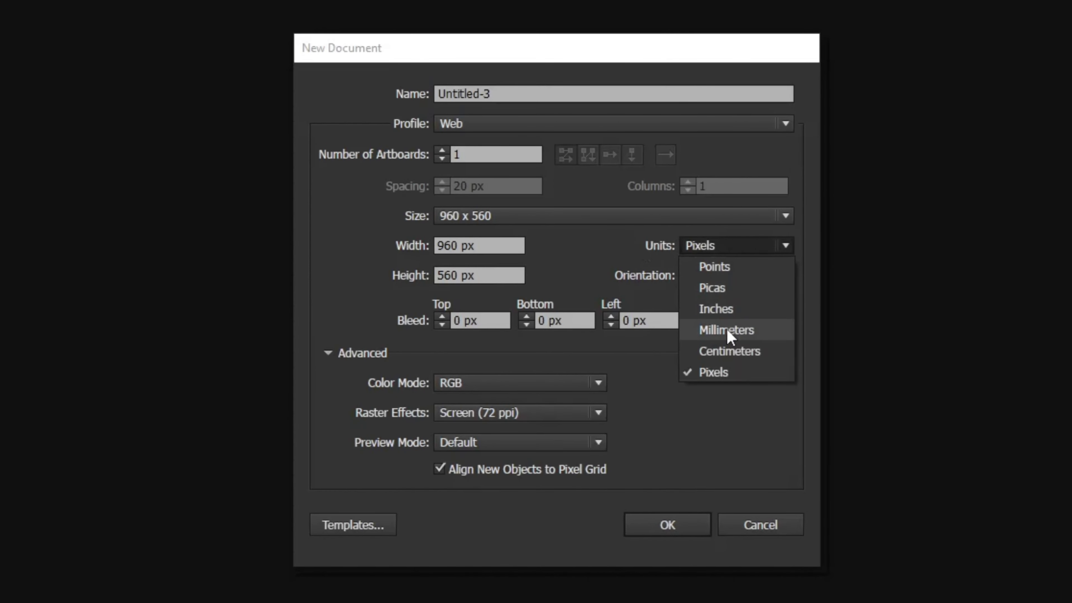
{"action": "left_click", "coordinate": [729, 378]}
{"action": "left_click", "coordinate": [507, 248]}
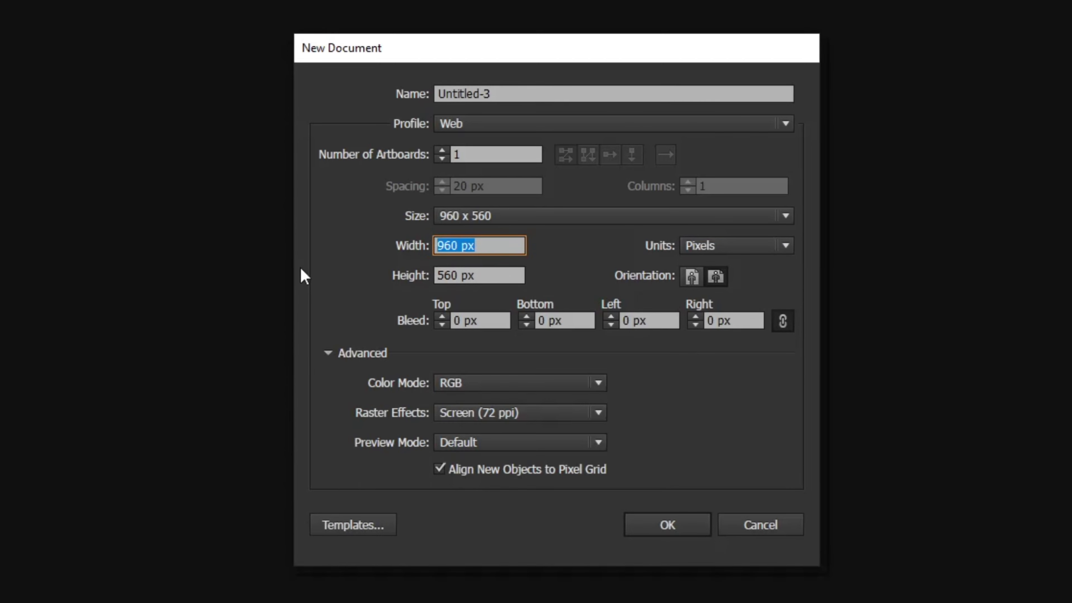
{"action": "type", "text": "1000"}
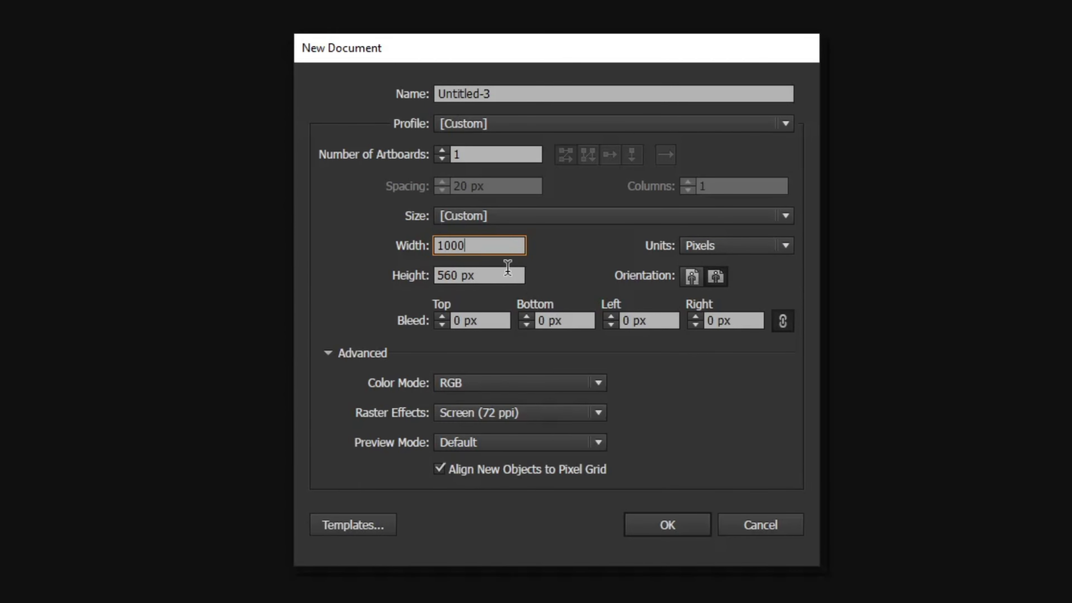
{"action": "left_click", "coordinate": [507, 274]}
{"action": "type", "text": "100"}
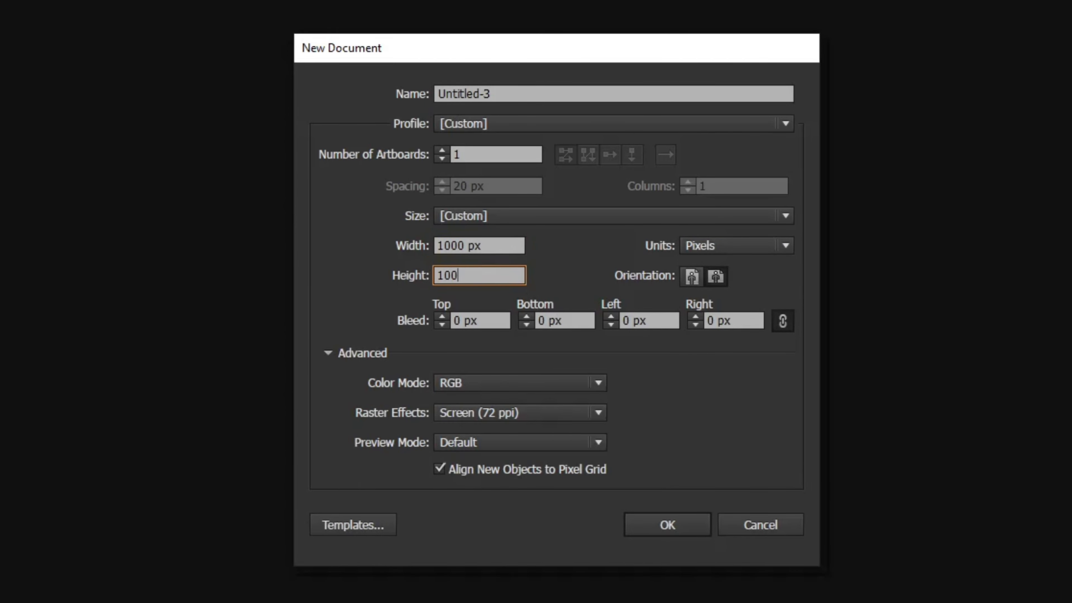
{"action": "type", "text": "0"}
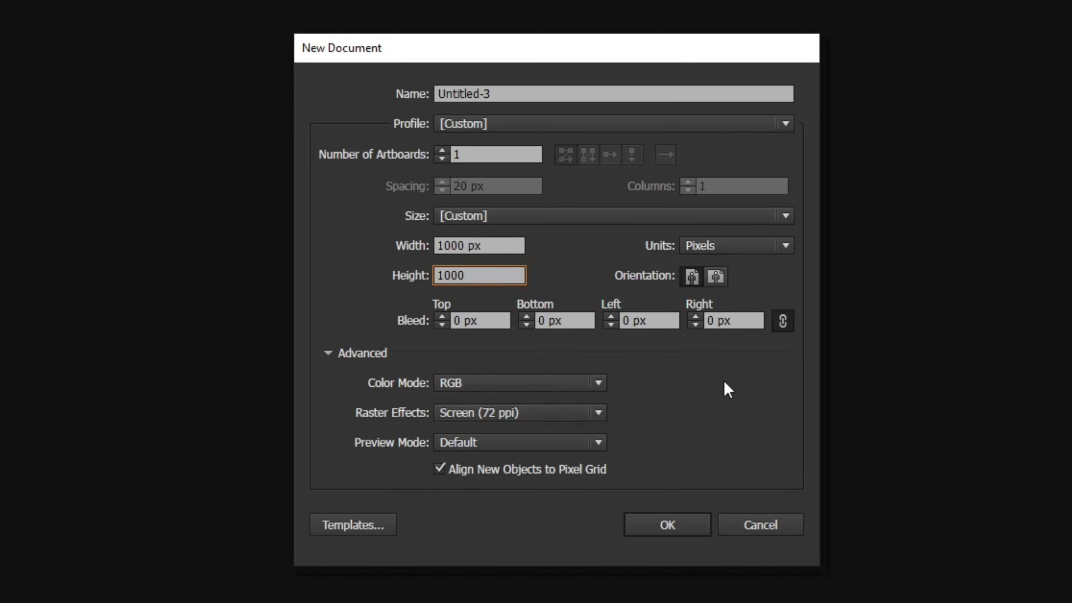
{"action": "left_click", "coordinate": [480, 382]}
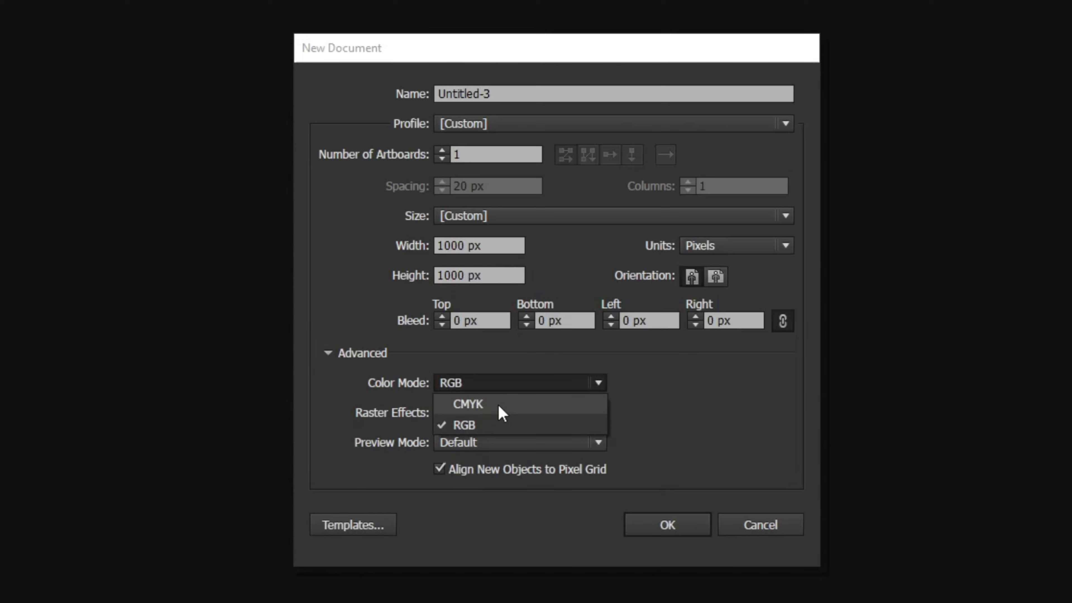
{"action": "left_click", "coordinate": [482, 423]}
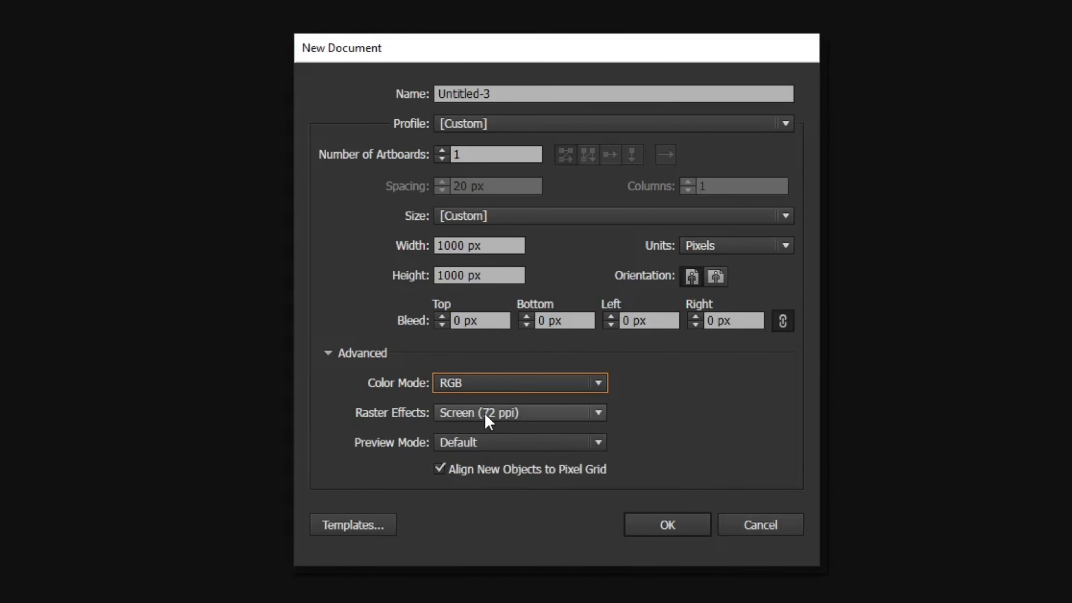
{"action": "left_click", "coordinate": [478, 413]}
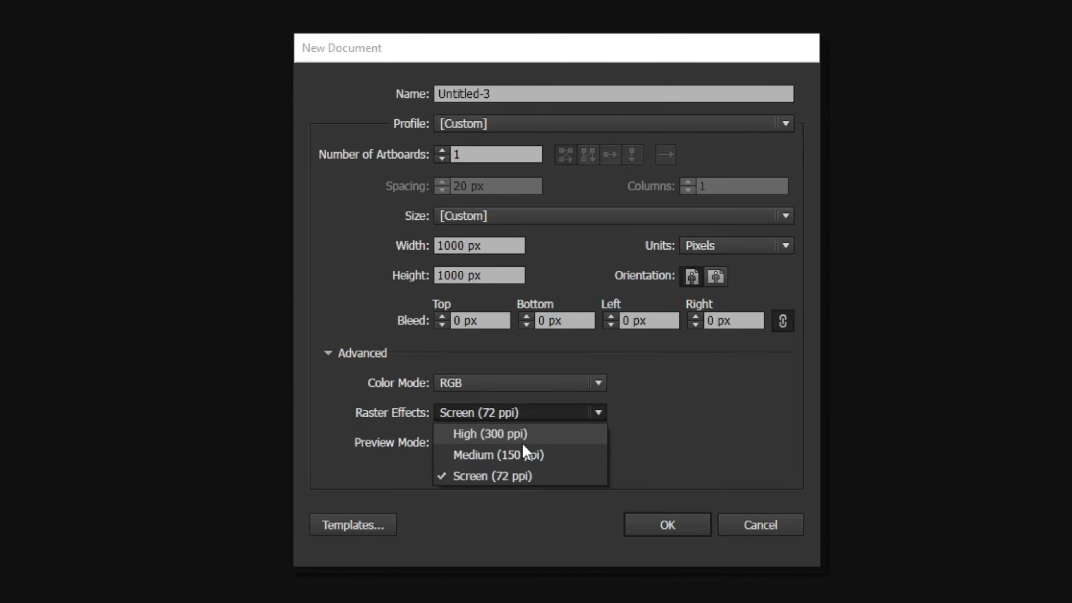
{"action": "left_click", "coordinate": [505, 479]}
{"action": "left_click", "coordinate": [637, 523]}
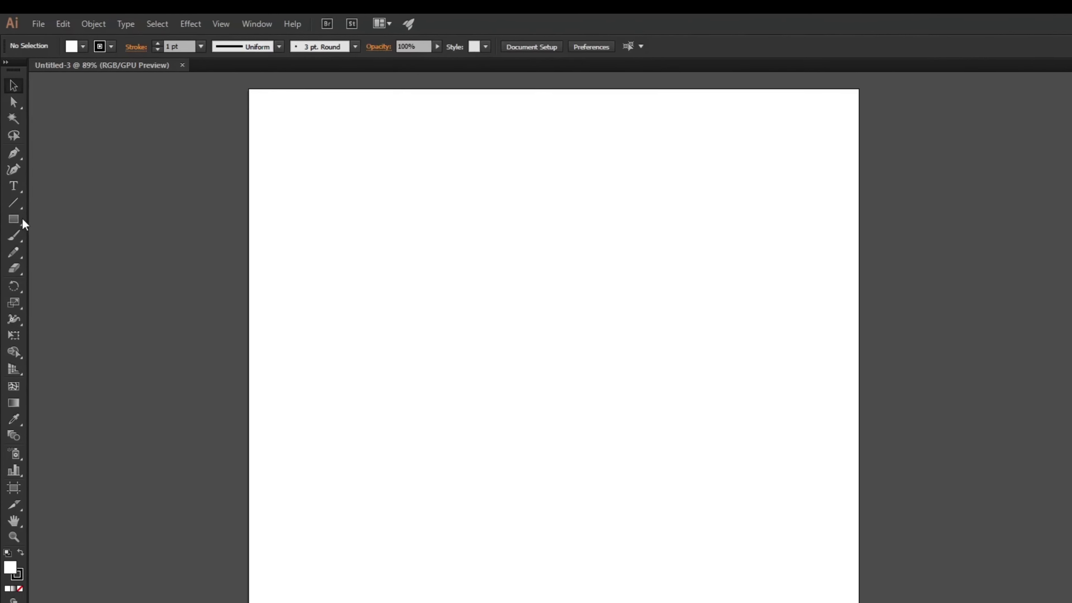
Step: Draw a rectangle exactly 200 px wide and 400 px tall on the artboard
{"action": "left_click_drag", "start_coordinate": [24, 223], "coordinate": [91, 328]}
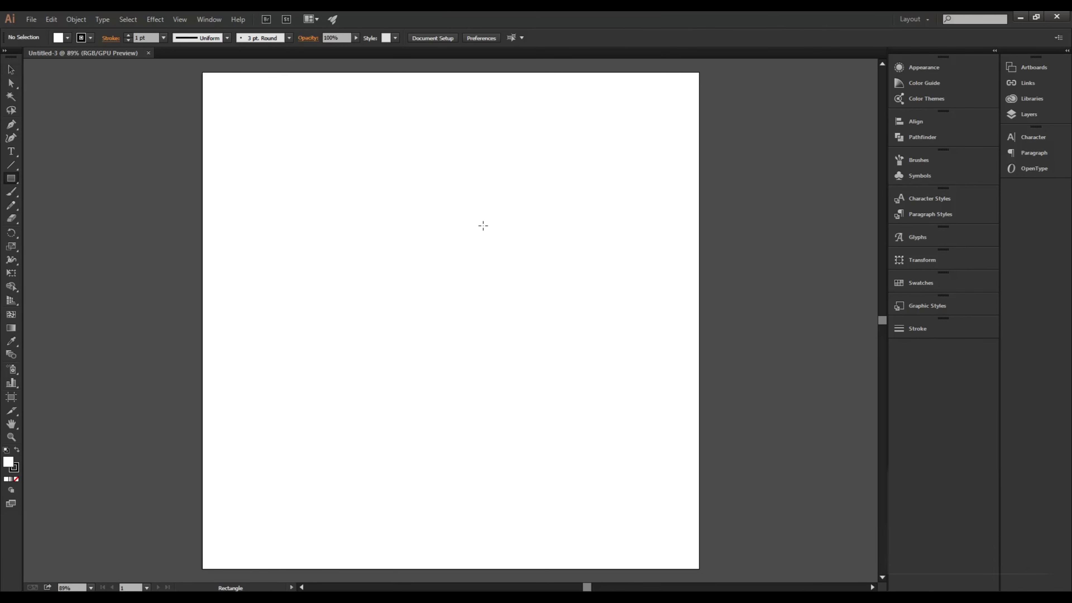
{"action": "left_click", "coordinate": [483, 225]}
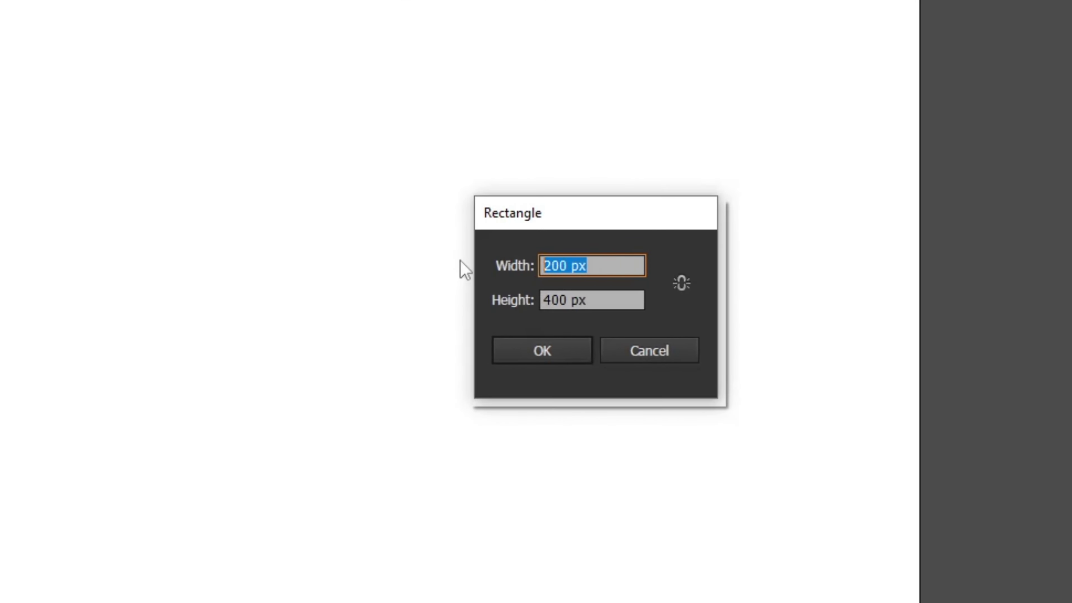
{"action": "type", "text": "200"}
{"action": "key", "text": "Tab"}
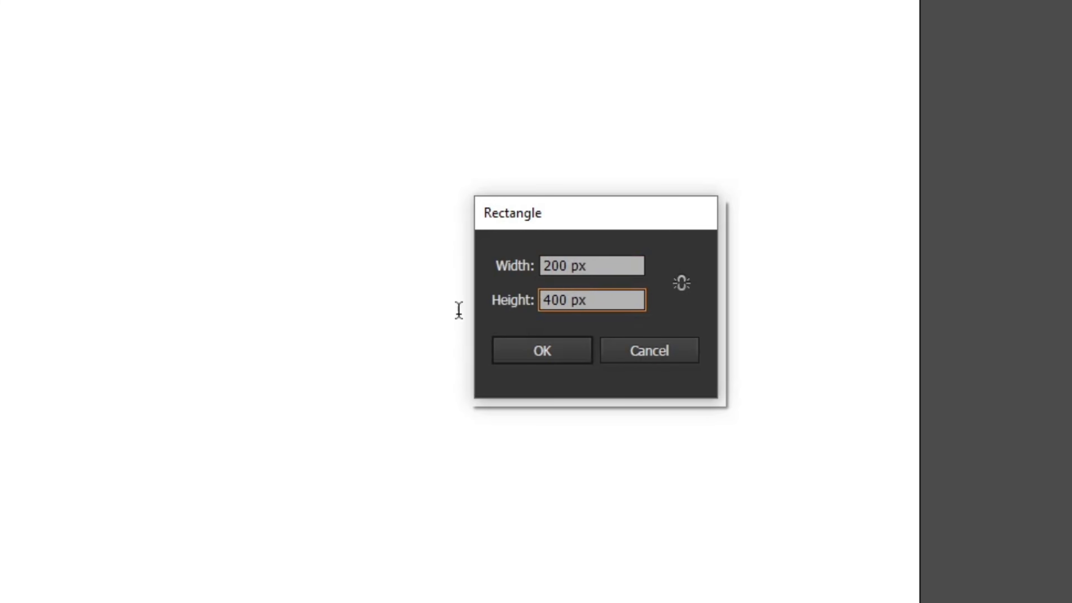
{"action": "left_click", "coordinate": [541, 355]}
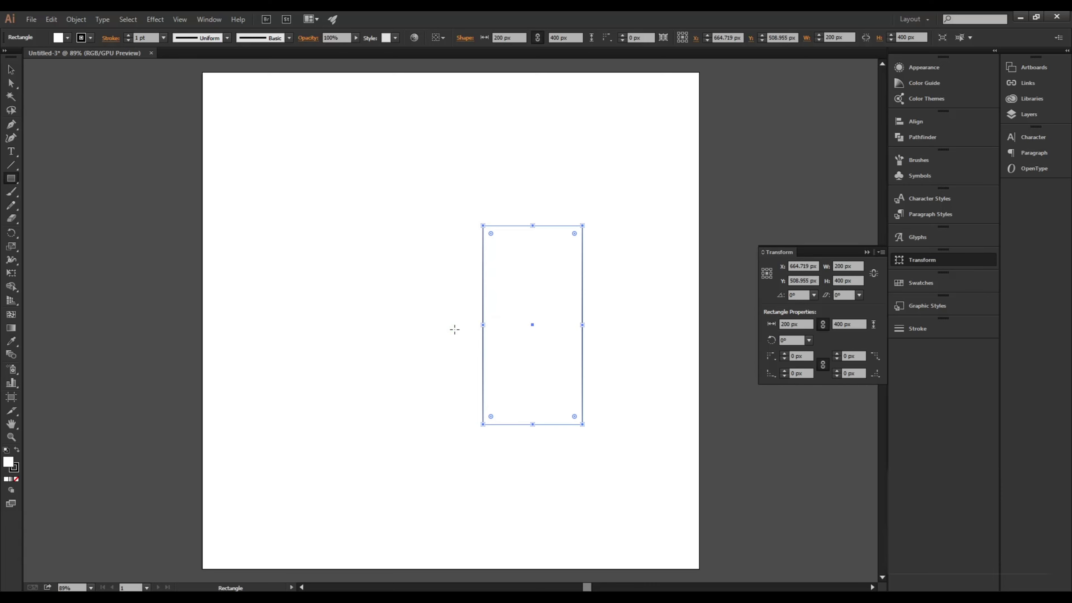
{"action": "left_click", "coordinate": [10, 71]}
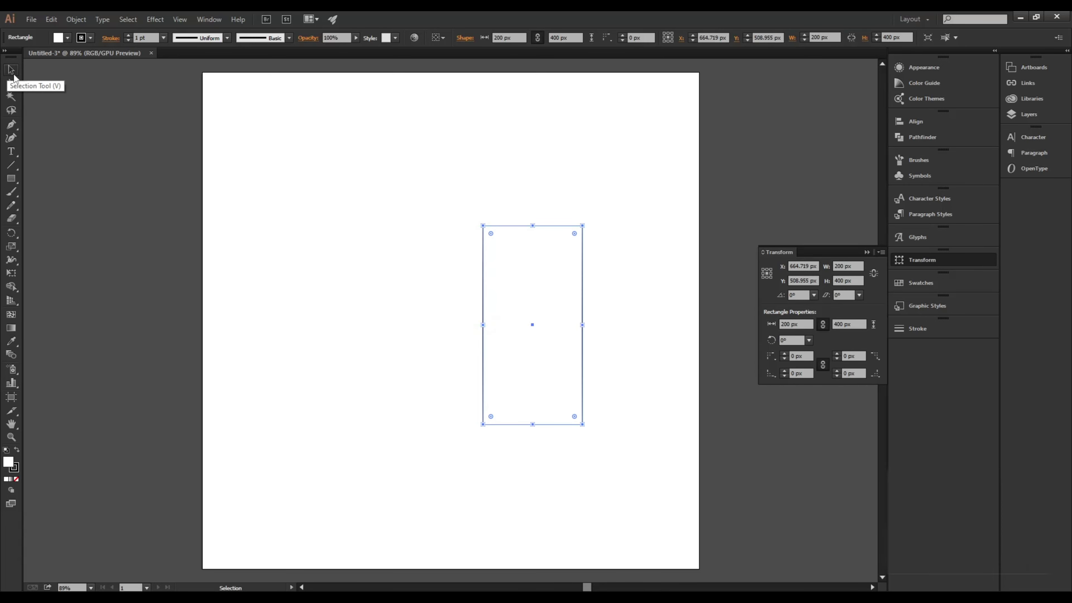
Step: Move the rectangle to the artboard's top edge and centre it horizontally, aligned to the artboard
{"action": "mouse_move", "coordinate": [538, 284]}
{"action": "left_mouse_down"}
{"action": "mouse_move", "coordinate": [513, 152]}
{"action": "mouse_move", "coordinate": [443, 139]}
{"action": "mouse_move", "coordinate": [504, 145]}
{"action": "left_mouse_up"}
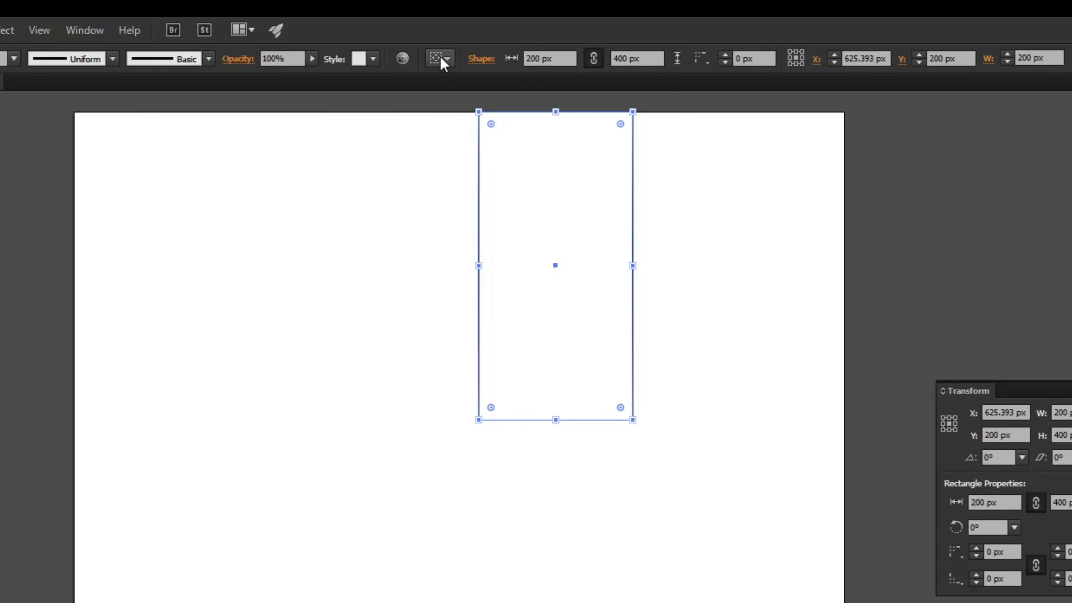
{"action": "left_click", "coordinate": [440, 60]}
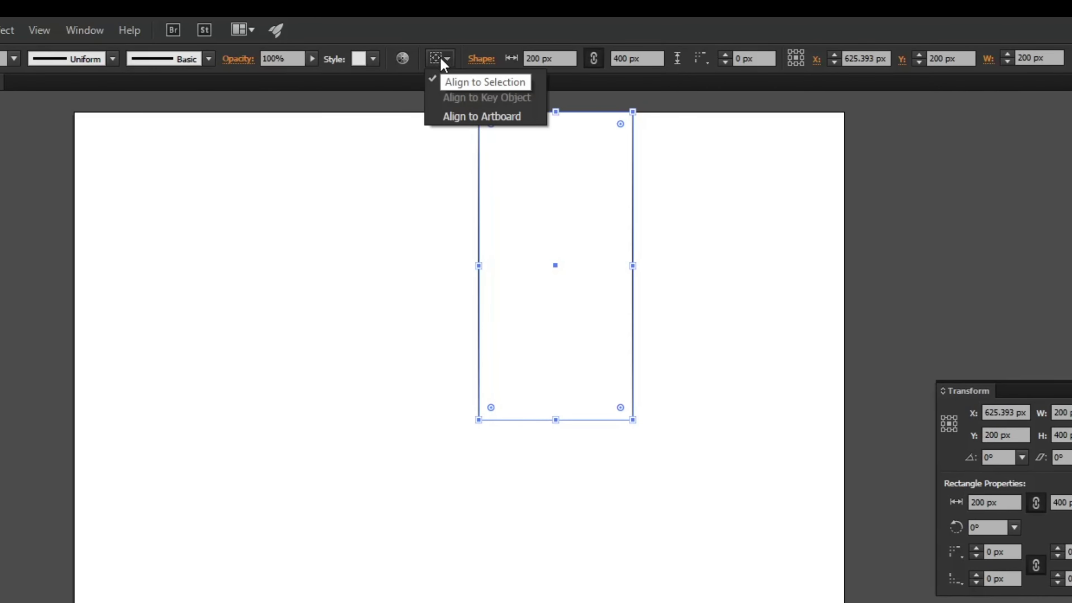
{"action": "left_click", "coordinate": [450, 119]}
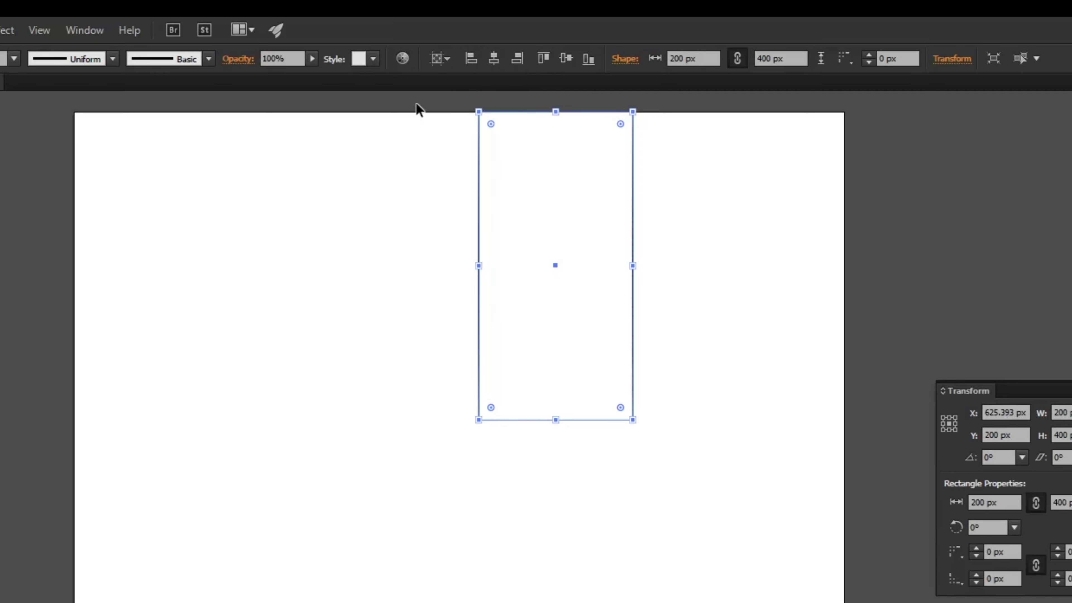
{"action": "left_click", "coordinate": [494, 59]}
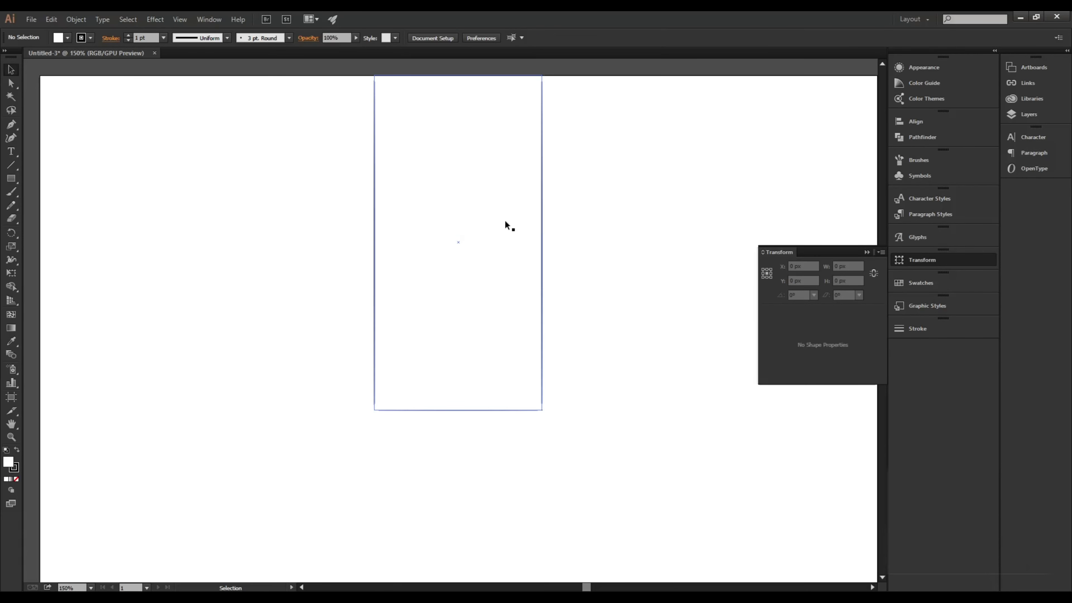
Step: Draw a 1 pt horizontal line across the rectangle's top, extending past both sides
{"action": "left_click", "coordinate": [11, 165]}
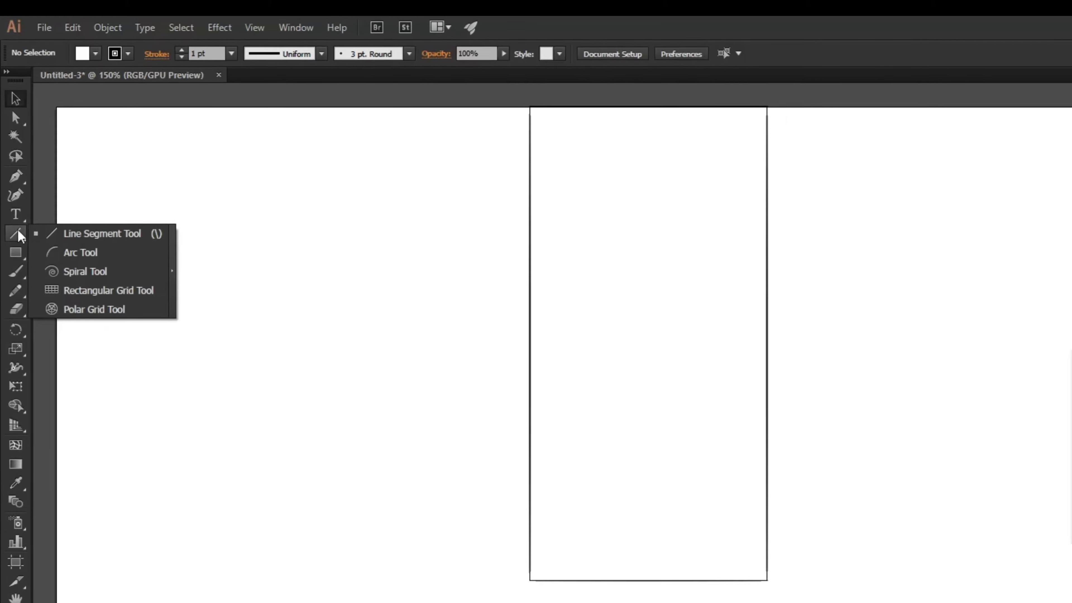
{"action": "left_click", "coordinate": [95, 253]}
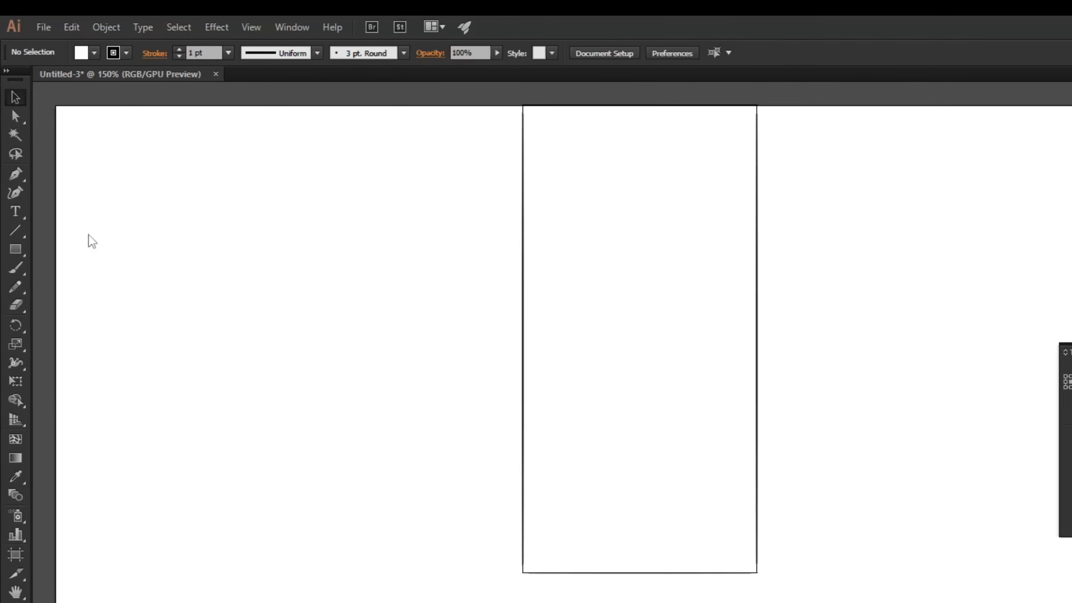
{"action": "left_click_drag", "start_coordinate": [325, 114], "coordinate": [584, 117]}
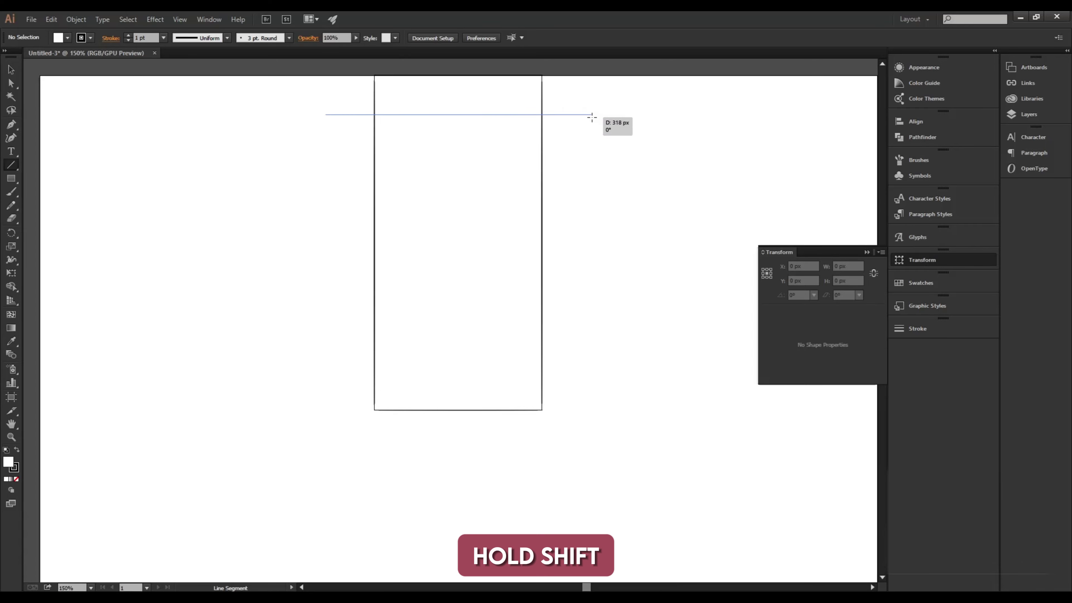
{"action": "left_click_drag", "start_coordinate": [584, 116], "coordinate": [595, 115]}
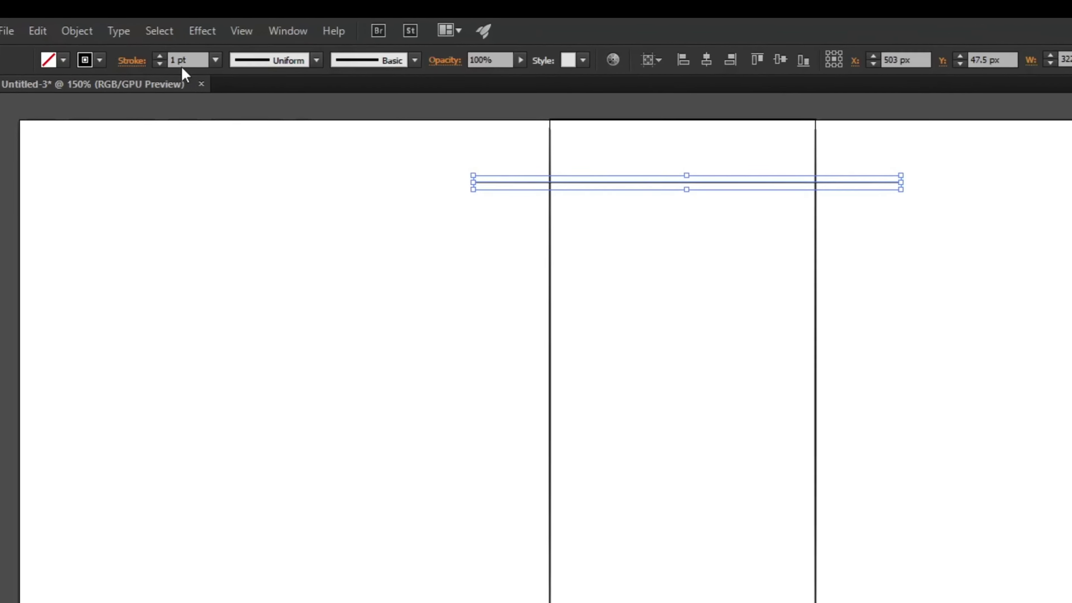
{"action": "left_click", "coordinate": [136, 41]}
{"action": "left_click", "coordinate": [171, 73]}
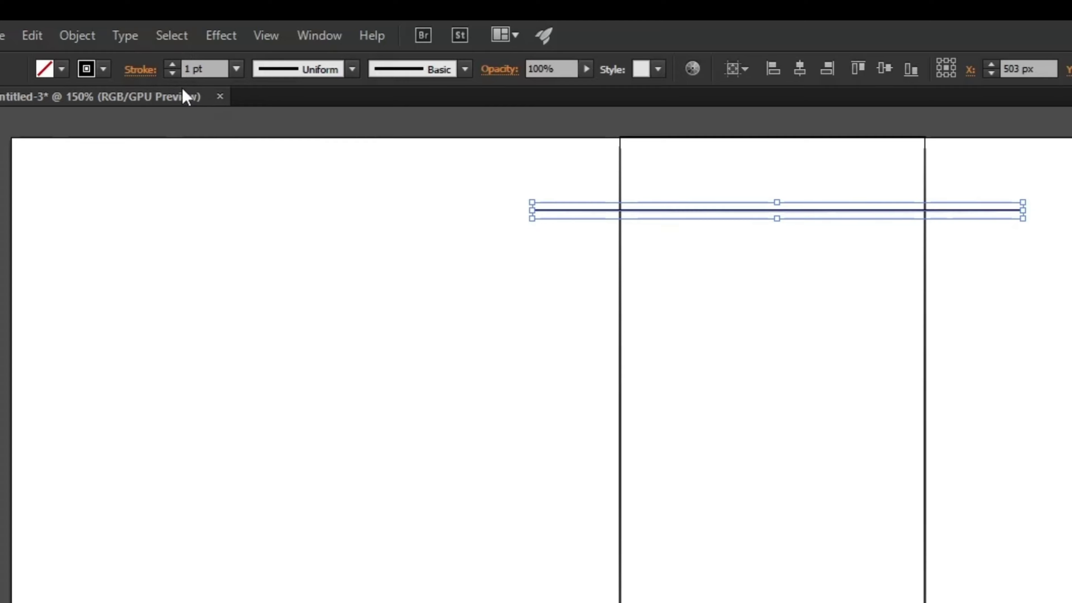
{"action": "left_click", "coordinate": [509, 266]}
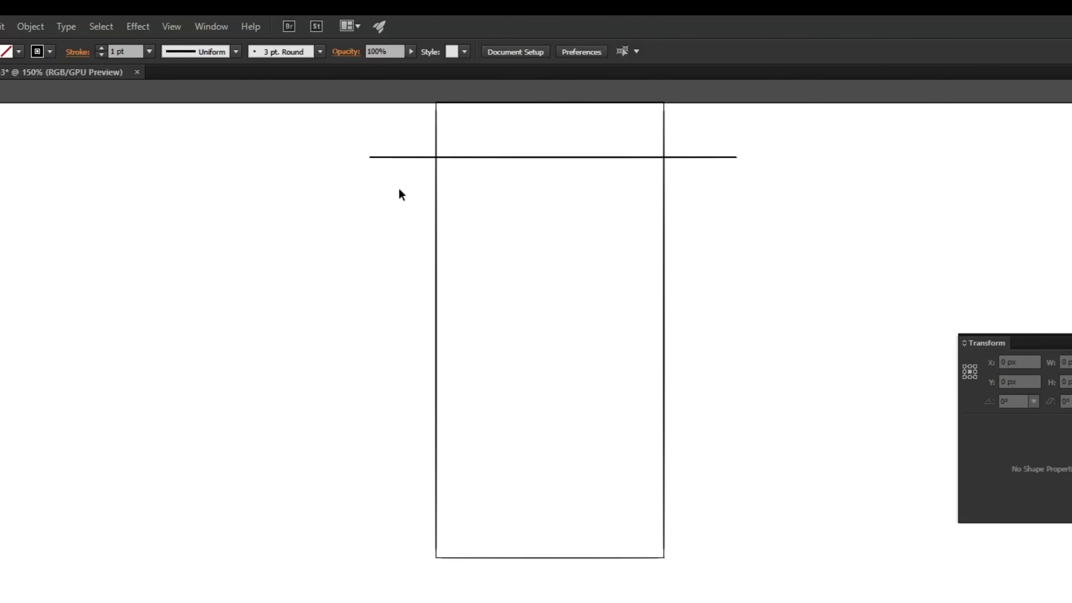
Step: Duplicate the line downward with repeated Ctrl+D copies into six evenly spaced horizontal lines
{"action": "left_click_drag", "start_coordinate": [340, 120], "coordinate": [407, 219]}
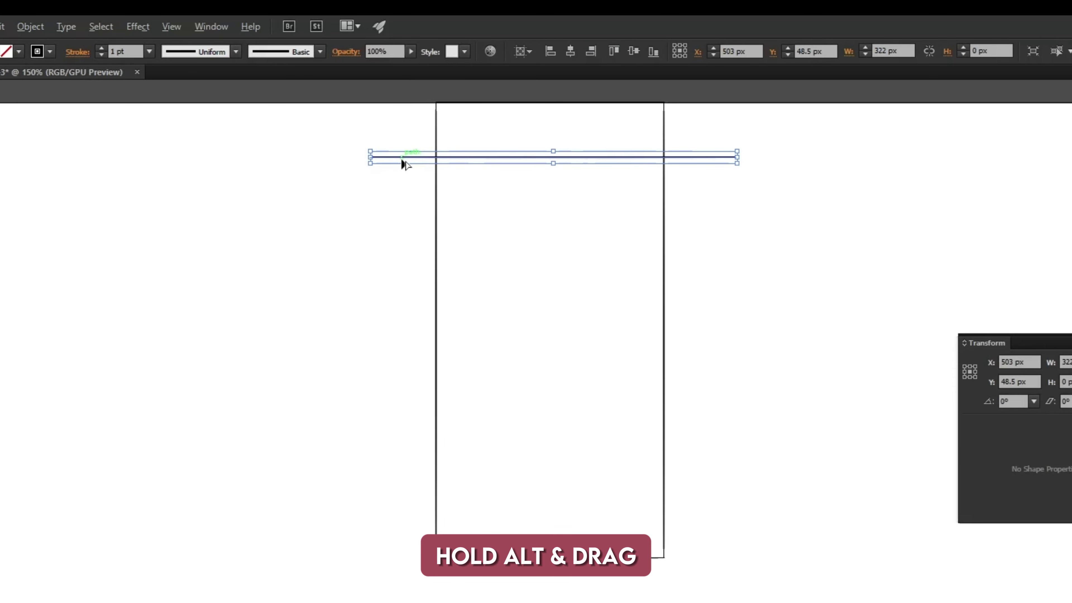
{"action": "left_click_drag", "start_coordinate": [402, 162], "coordinate": [402, 192]}
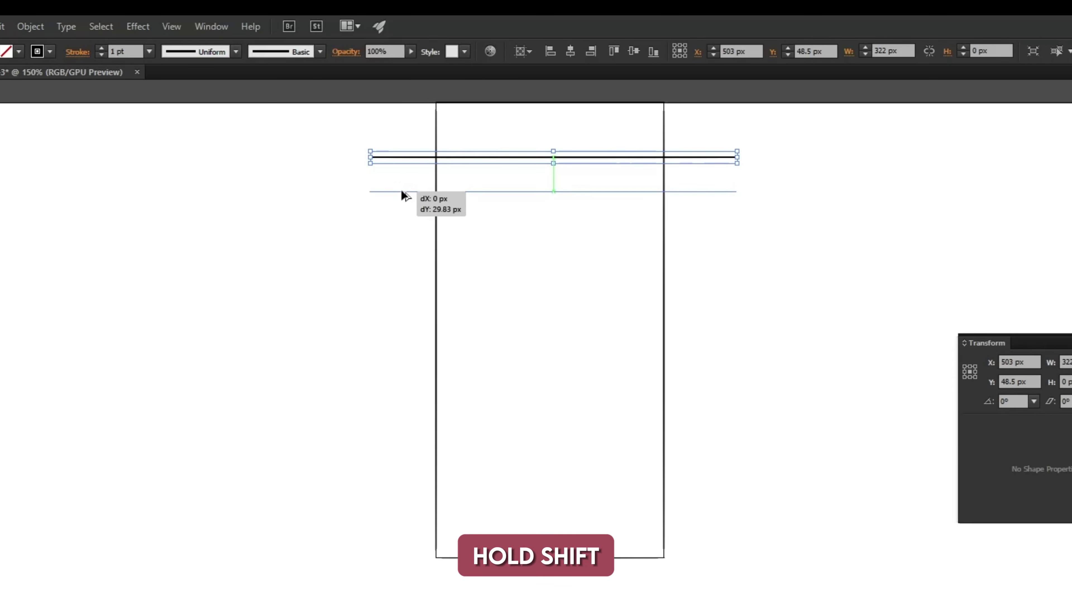
{"action": "left_click_drag", "start_coordinate": [401, 194], "coordinate": [400, 209]}
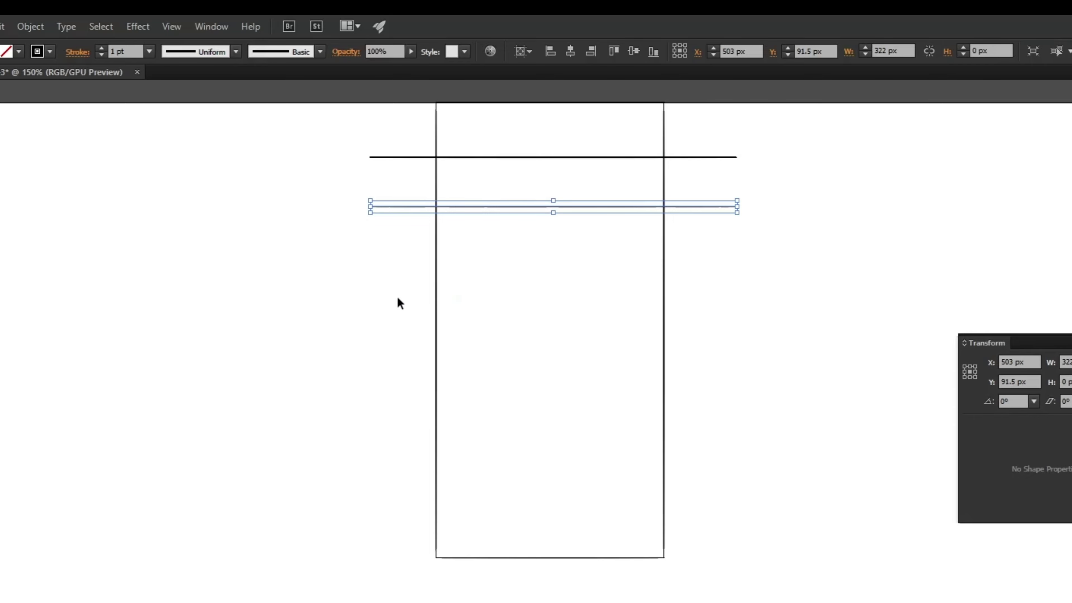
{"action": "key", "text": "ctrl+d"}
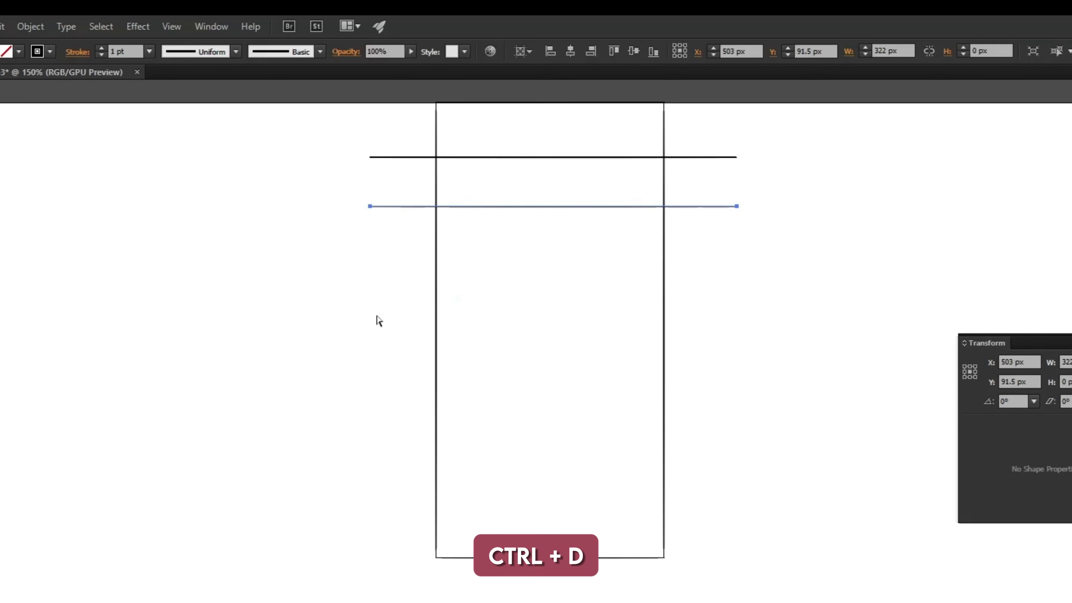
{"action": "key", "text": "ctrl+d"}
{"action": "key", "text": "ctrl+d"}
{"action": "key", "text": "ctrl+d"}
{"action": "key", "text": "ctrl+d"}
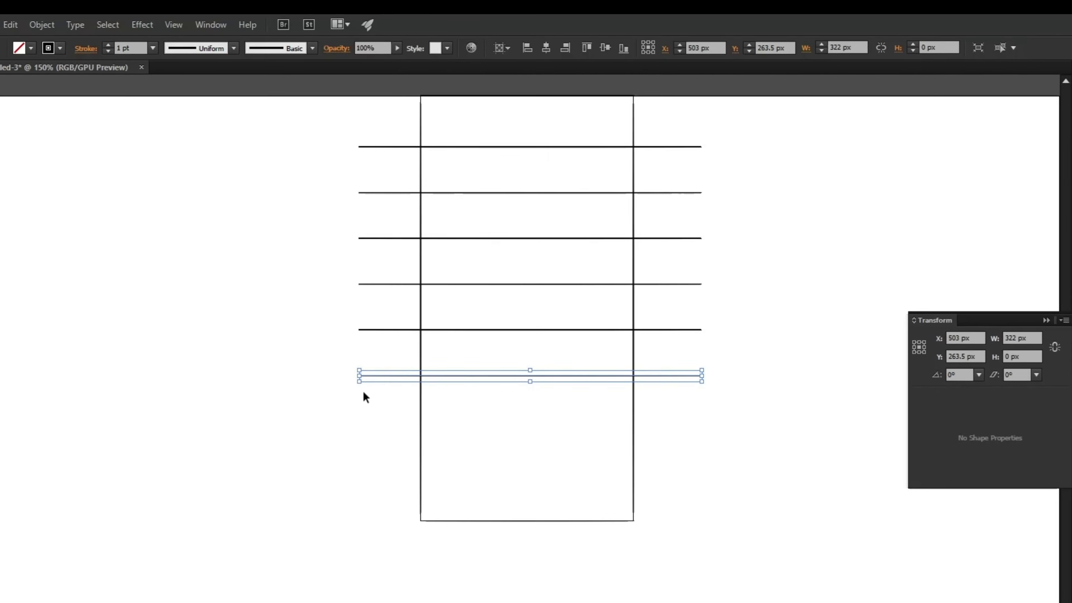
{"action": "left_click", "coordinate": [703, 280]}
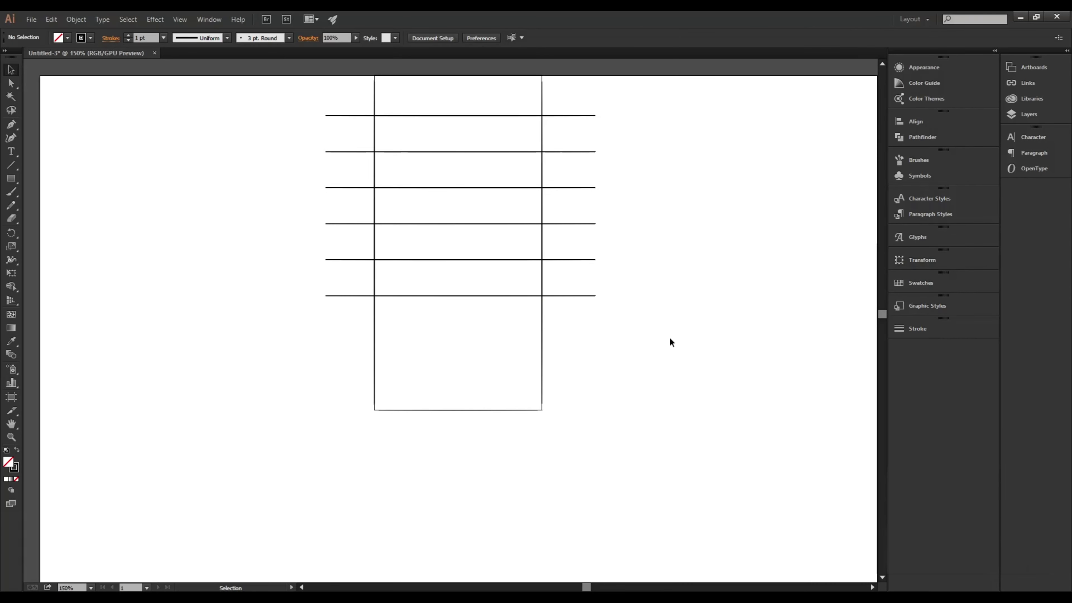
{"action": "left_click_drag", "start_coordinate": [634, 352], "coordinate": [585, 103]}
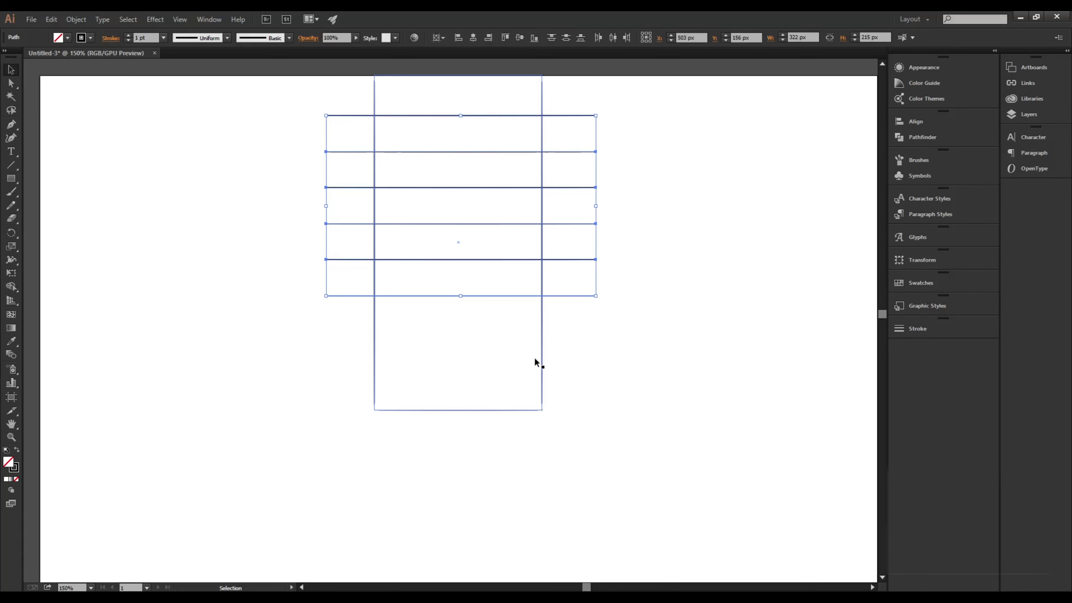
{"action": "left_click", "coordinate": [610, 354]}
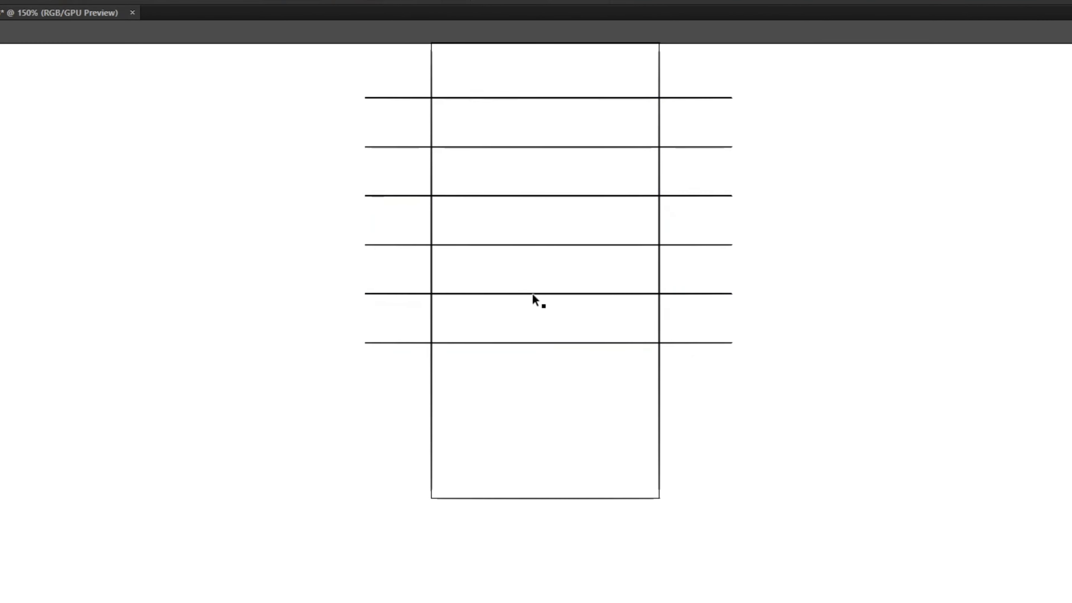
Step: Copy lines onto the rectangle's bottom and top edges, then select all horizontal lines
{"action": "left_click", "coordinate": [582, 53]}
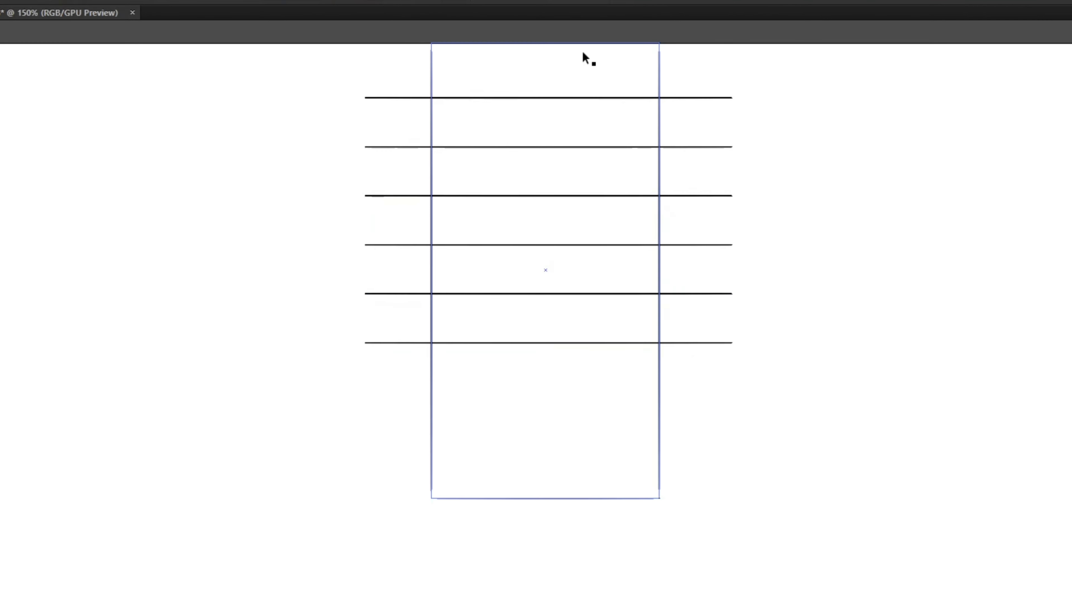
{"action": "left_click", "coordinate": [696, 399]}
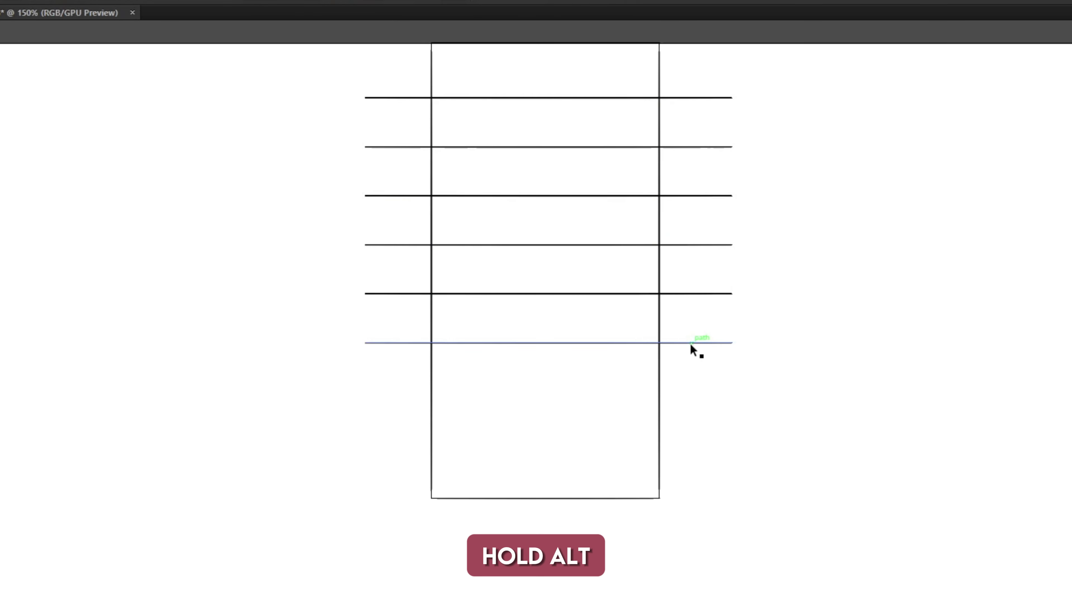
{"action": "left_click_drag", "start_coordinate": [690, 342], "coordinate": [682, 497]}
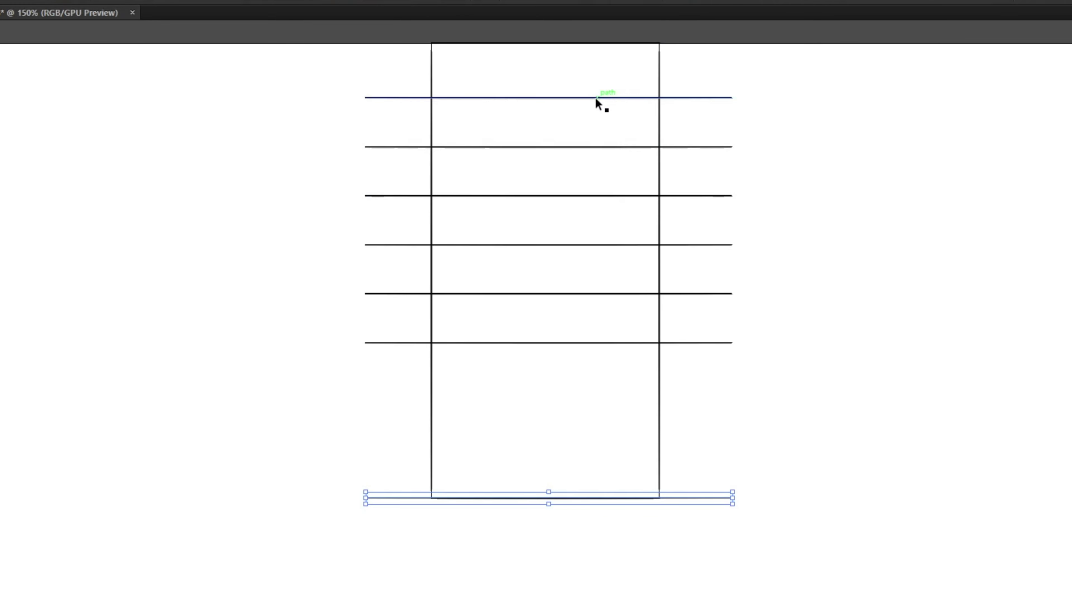
{"action": "mouse_move", "coordinate": [592, 97]}
{"action": "left_mouse_down"}
{"action": "mouse_move", "coordinate": [595, 70]}
{"action": "mouse_move", "coordinate": [626, 41]}
{"action": "left_mouse_up"}
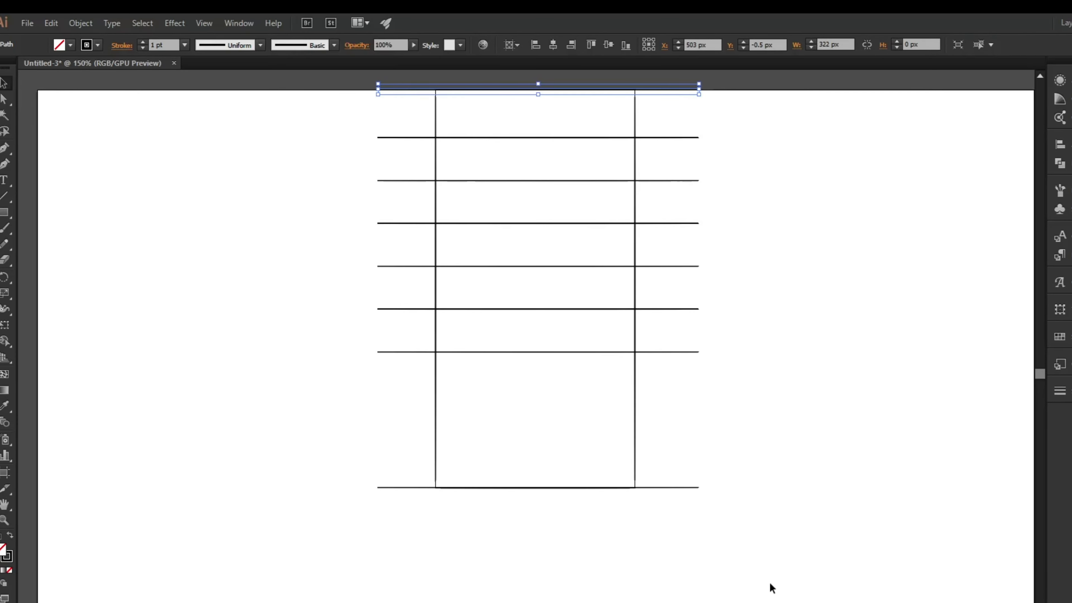
{"action": "left_click_drag", "start_coordinate": [772, 588], "coordinate": [695, 221]}
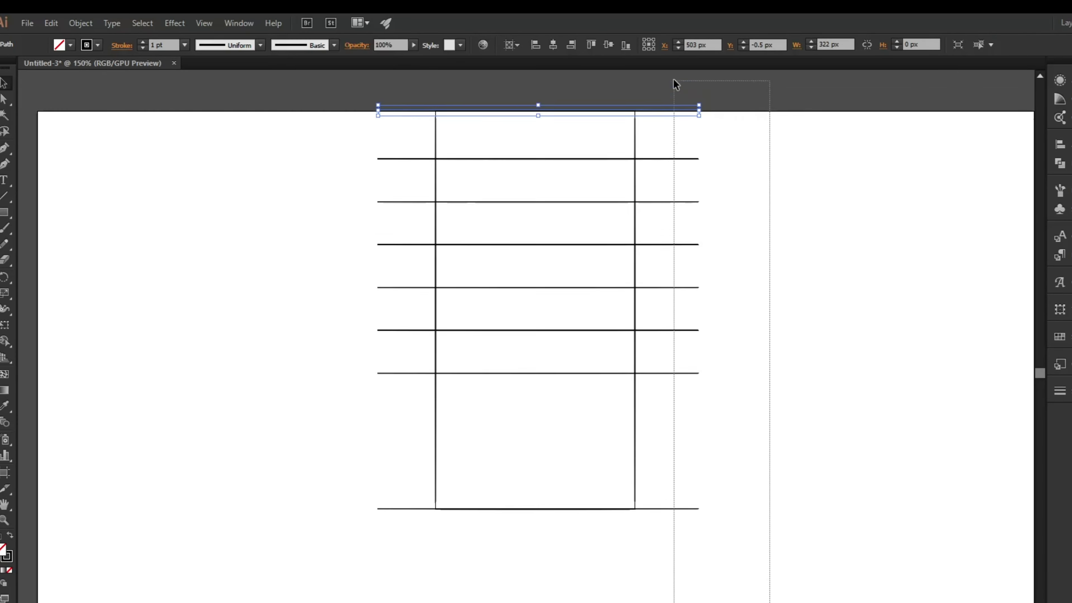
Step: Distribute the horizontal lines evenly using Align to Selection and Vertical Distribute Center
{"action": "left_click", "coordinate": [511, 46]}
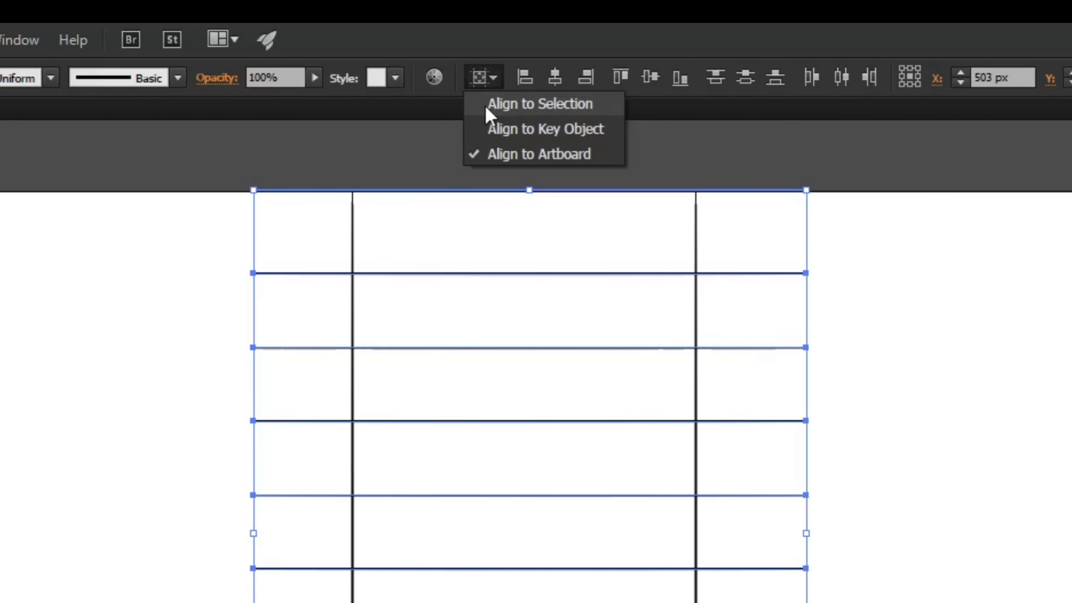
{"action": "left_click", "coordinate": [534, 111]}
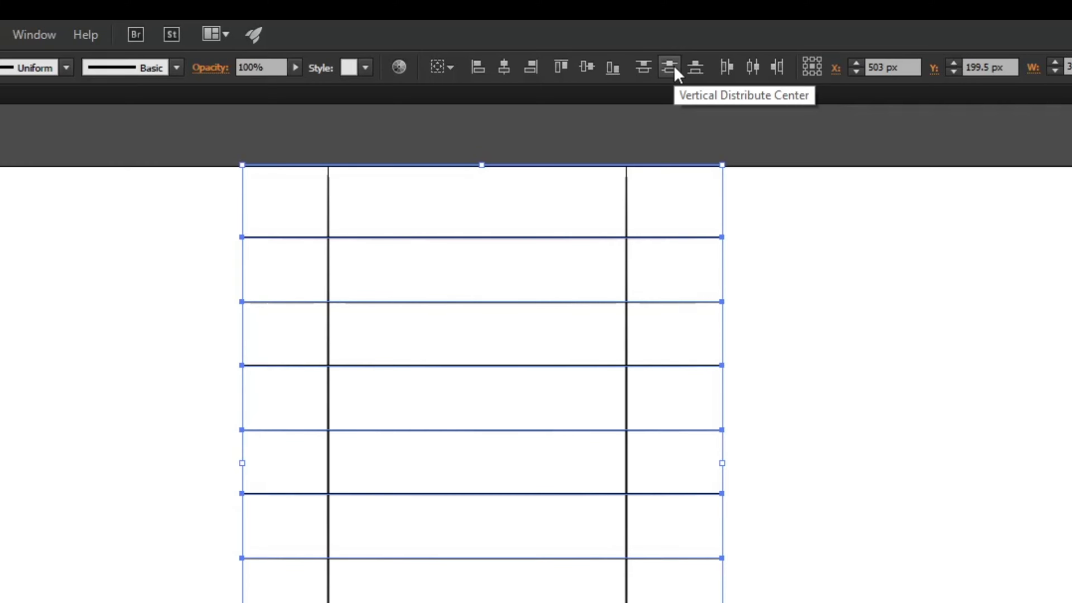
{"action": "left_click", "coordinate": [673, 68]}
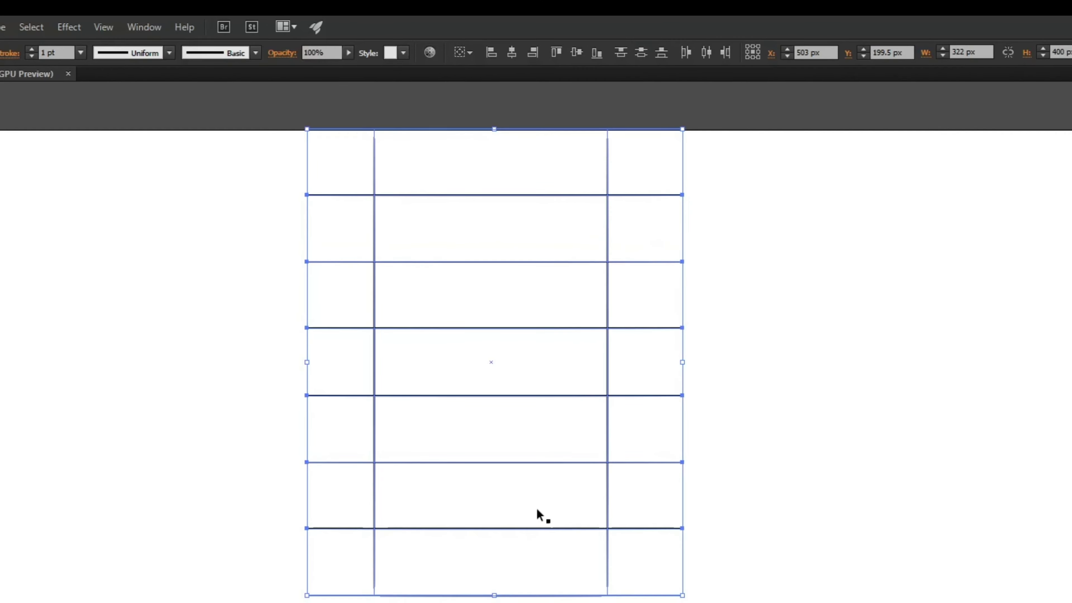
{"action": "left_click", "coordinate": [591, 427]}
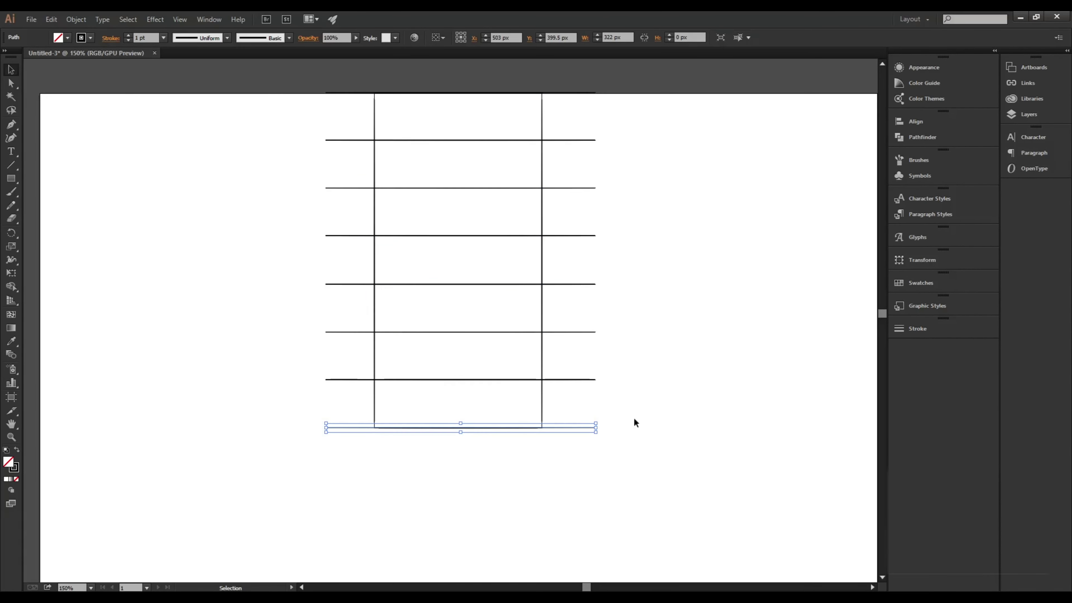
{"action": "left_click", "coordinate": [634, 418]}
{"action": "left_click", "coordinate": [563, 429]}
Step: Delete the top and bottom horizontal lines and draw a vertical line through the grid
{"action": "left_click", "coordinate": [566, 92], "text": "shift"}
{"action": "key", "text": "Delete"}
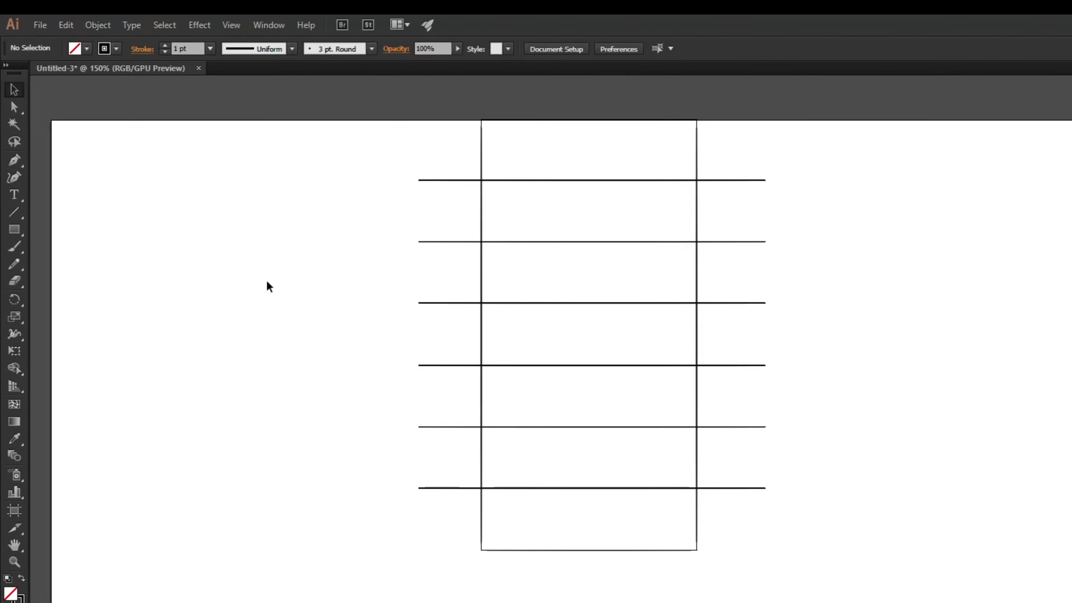
{"action": "left_click_drag", "start_coordinate": [32, 292], "coordinate": [95, 288]}
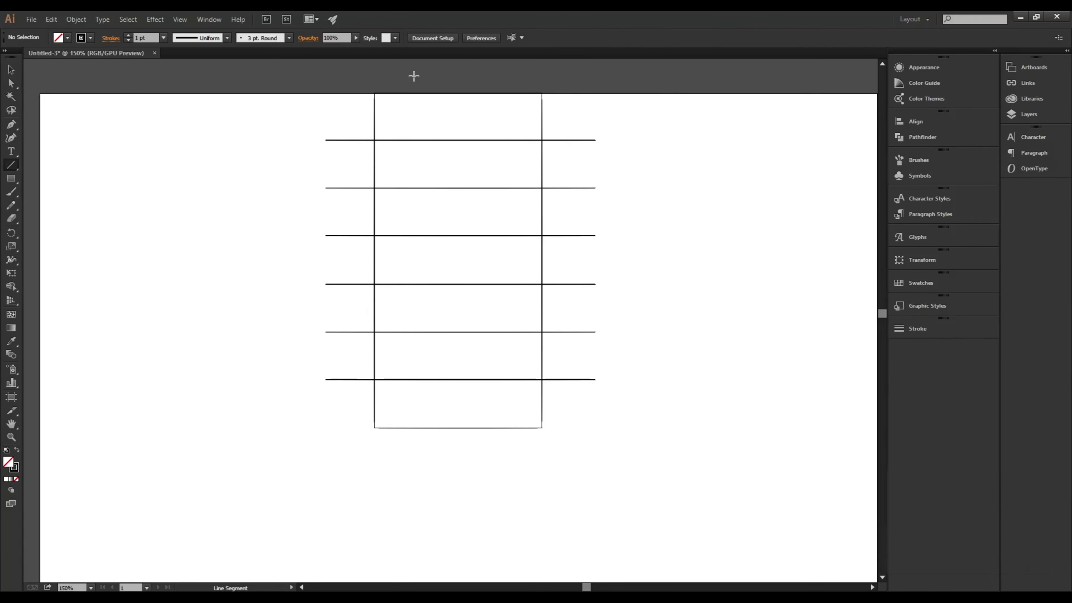
{"action": "left_click_drag", "start_coordinate": [414, 76], "coordinate": [413, 495]}
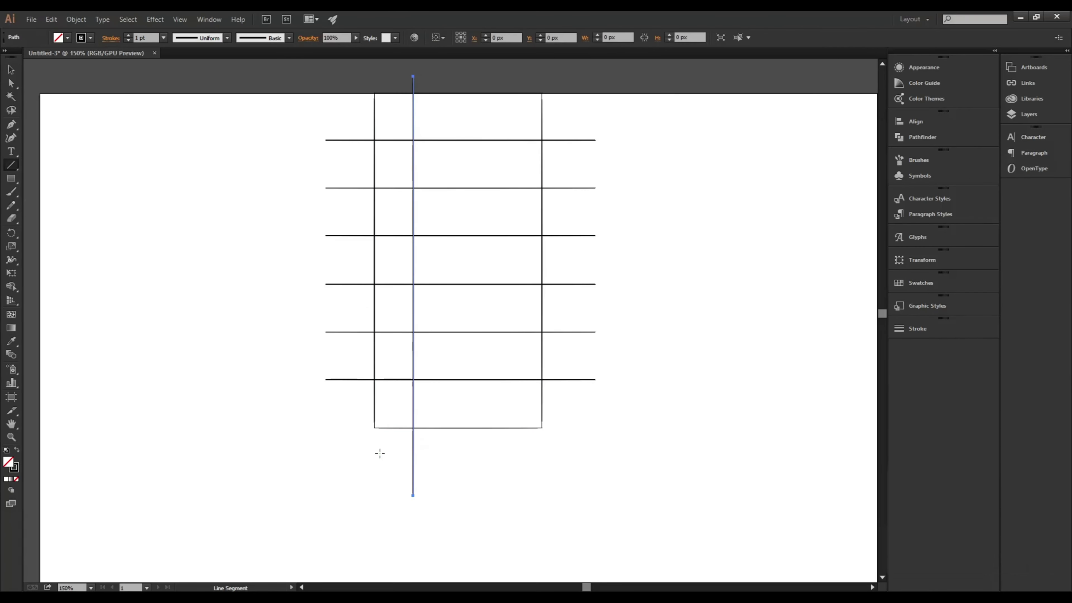
Step: Copy the vertical line into four, two along the rectangle's side edges, and select them
{"action": "key", "text": "v"}
{"action": "left_click_drag", "start_coordinate": [414, 114], "coordinate": [478, 118]}
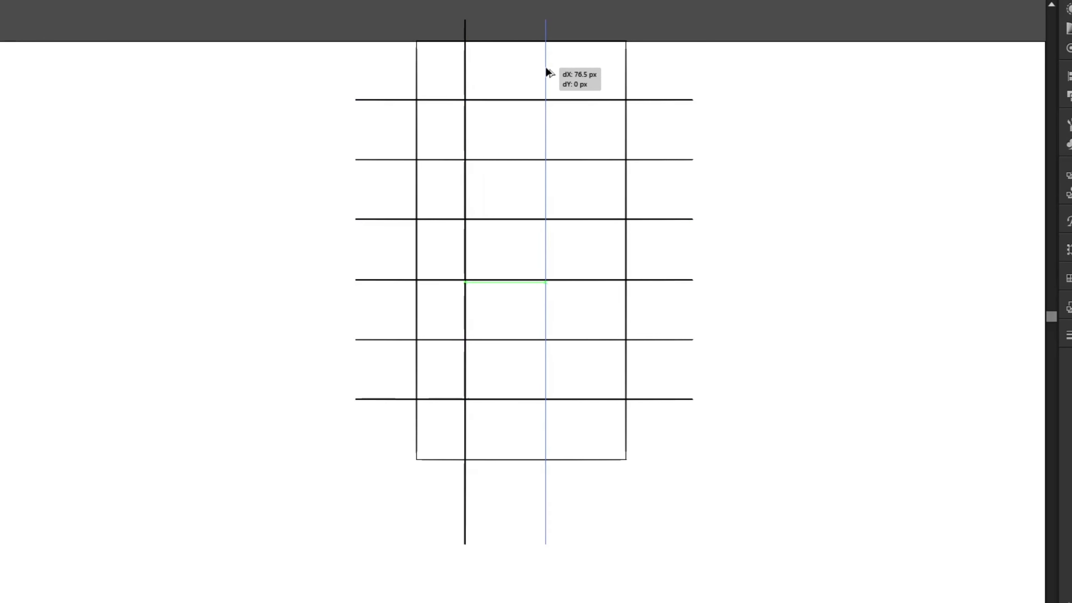
{"action": "left_click_drag", "start_coordinate": [546, 69], "coordinate": [546, 65]}
{"action": "left_click", "coordinate": [612, 132]}
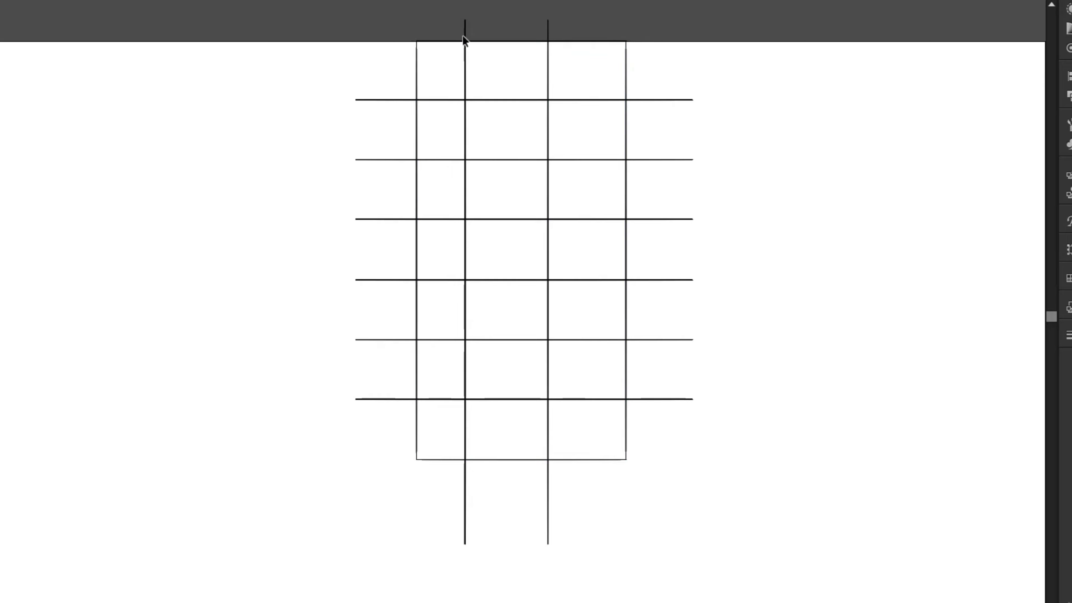
{"action": "left_click_drag", "start_coordinate": [465, 68], "coordinate": [418, 73]}
{"action": "left_click_drag", "start_coordinate": [548, 67], "coordinate": [629, 70]}
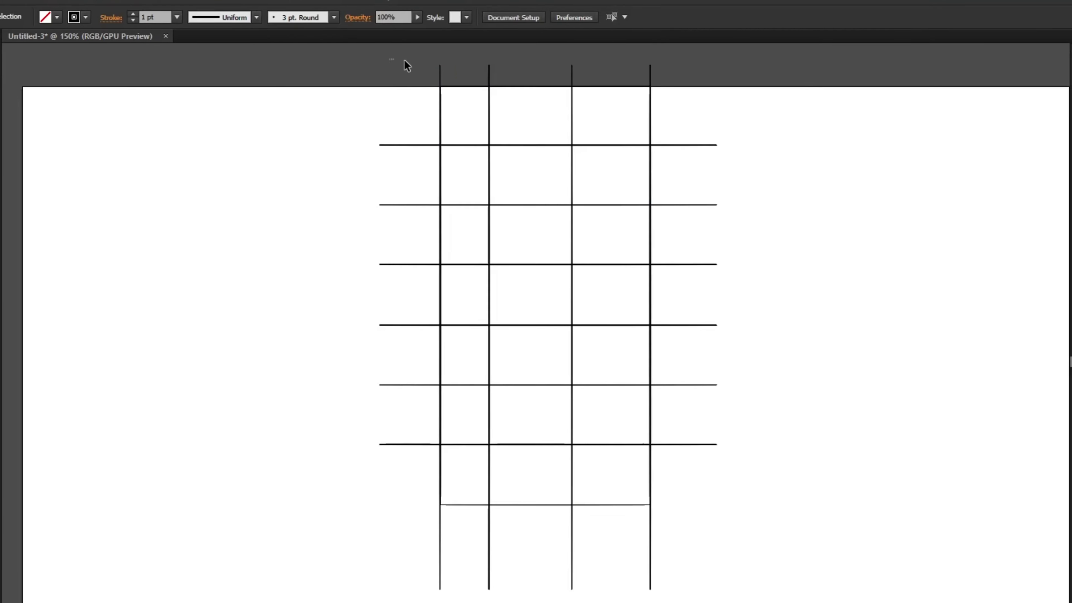
{"action": "left_click_drag", "start_coordinate": [404, 90], "coordinate": [759, 104]}
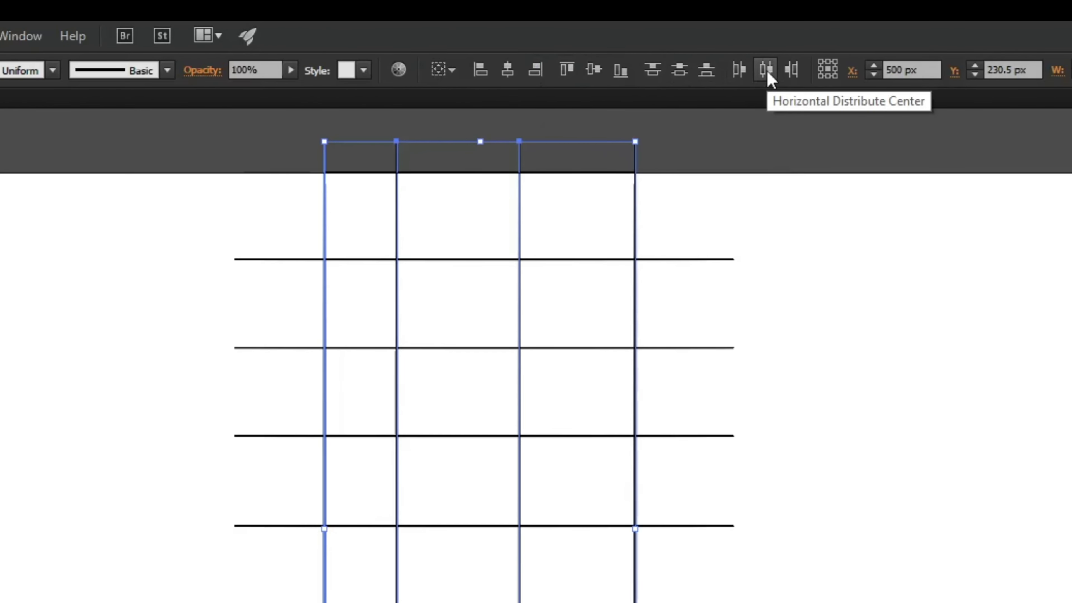
Step: Distribute the four vertical lines evenly with Horizontal Distribute Center and delete the tall rectangle
{"action": "left_click", "coordinate": [766, 70]}
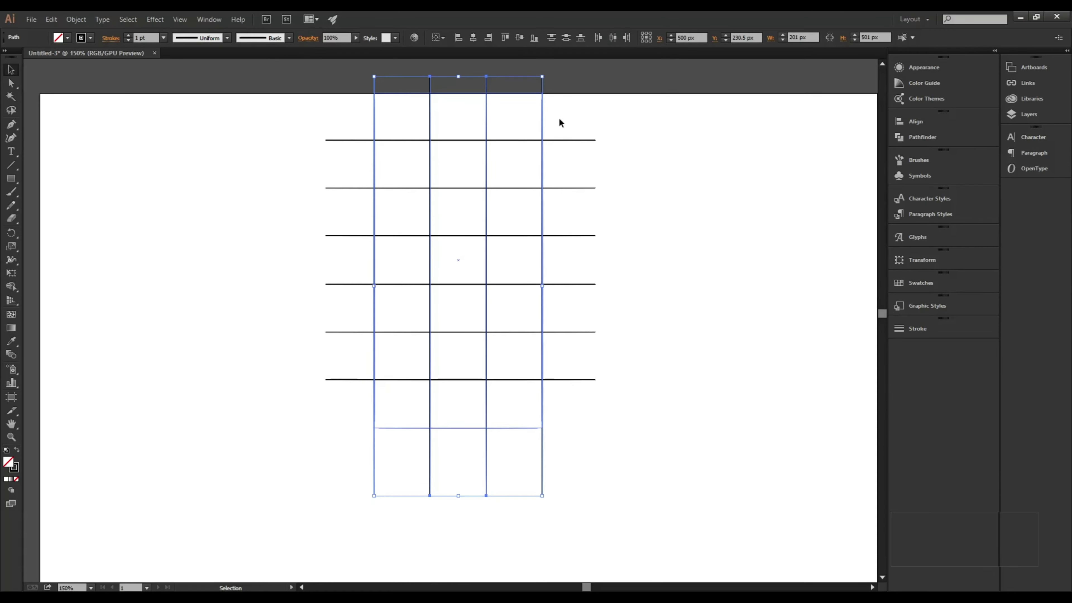
{"action": "left_click", "coordinate": [673, 168]}
{"action": "left_click", "coordinate": [542, 81]}
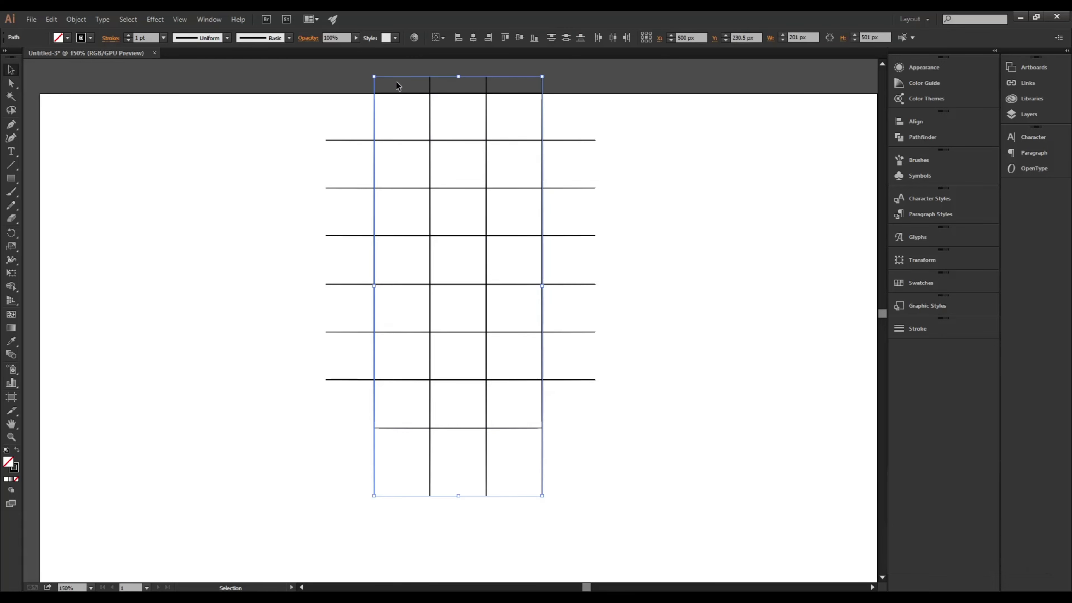
{"action": "key", "text": "Delete"}
{"action": "mouse_move", "coordinate": [694, 512]}
{"action": "left_mouse_down"}
{"action": "mouse_move", "coordinate": [466, 354]}
{"action": "mouse_move", "coordinate": [251, 100]}
{"action": "left_mouse_up"}
{"action": "scroll", "coordinate": [643, 332], "scroll_direction": "down", "scroll_amount": 3}
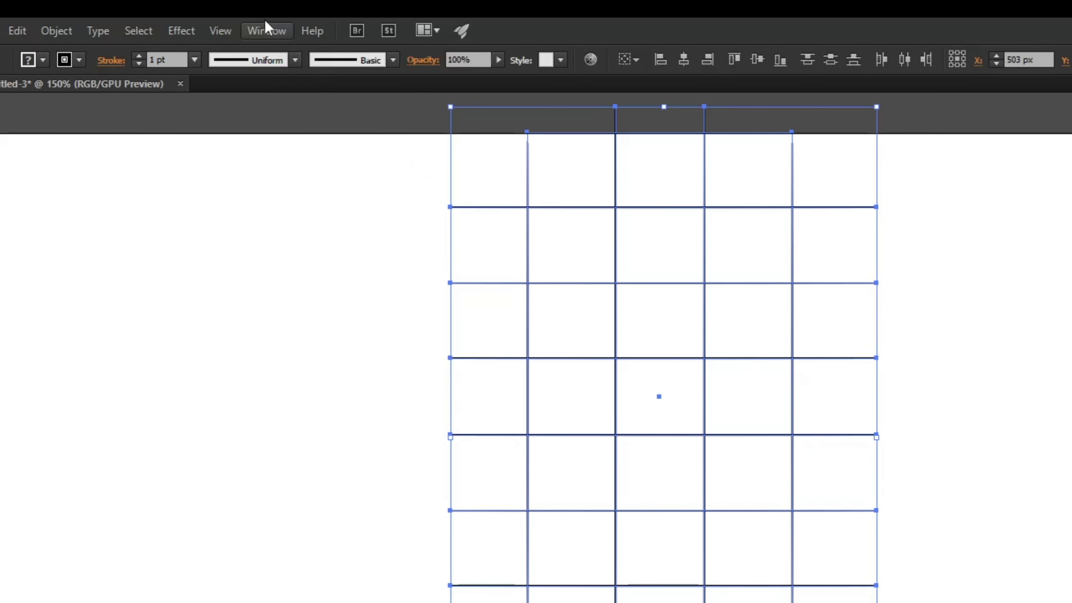
Step: Split the lines with Pathfinder Divide and ungroup into 21 separate cells, three by seven
{"action": "left_click", "coordinate": [266, 30]}
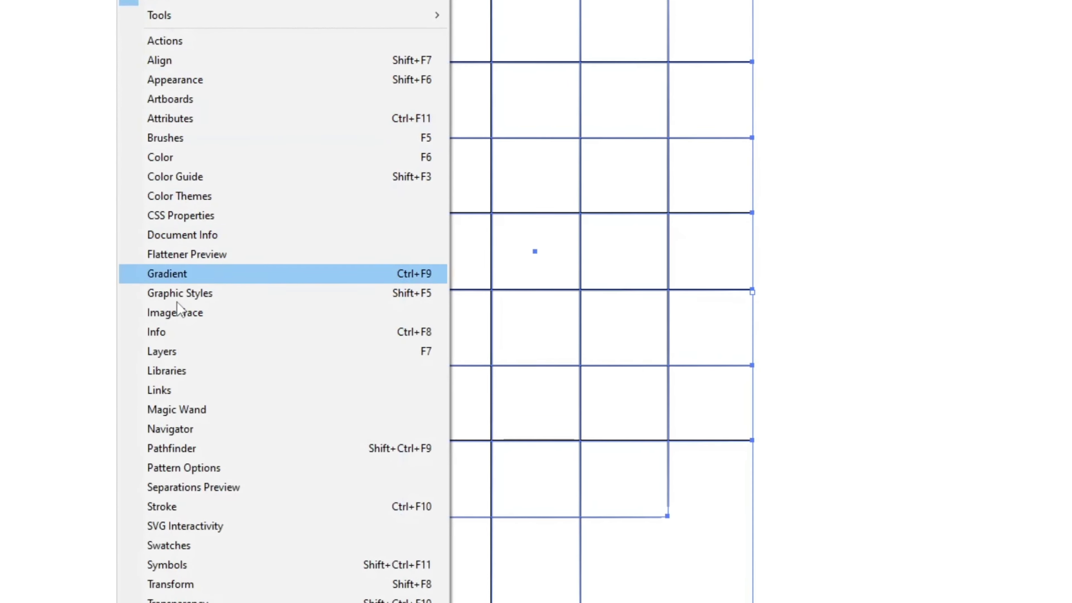
{"action": "left_click", "coordinate": [173, 438]}
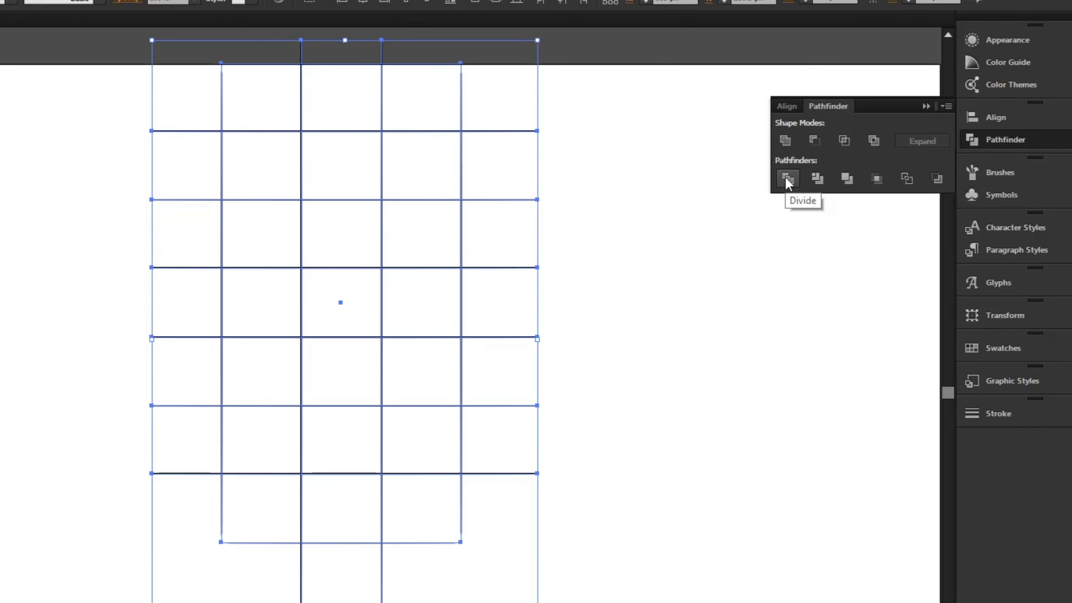
{"action": "left_click", "coordinate": [785, 203]}
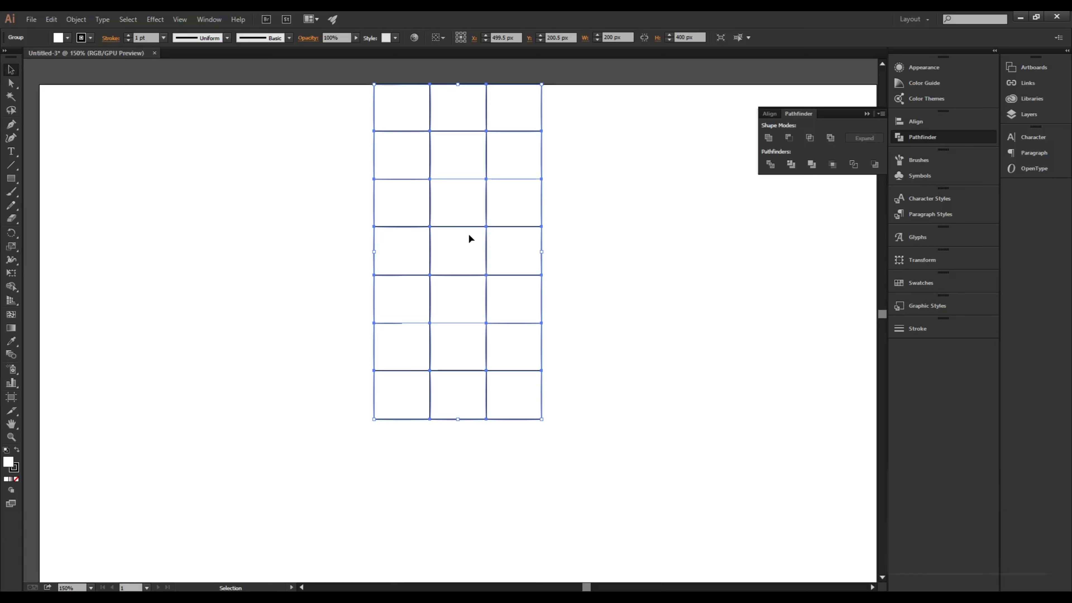
{"action": "right_click", "coordinate": [469, 236]}
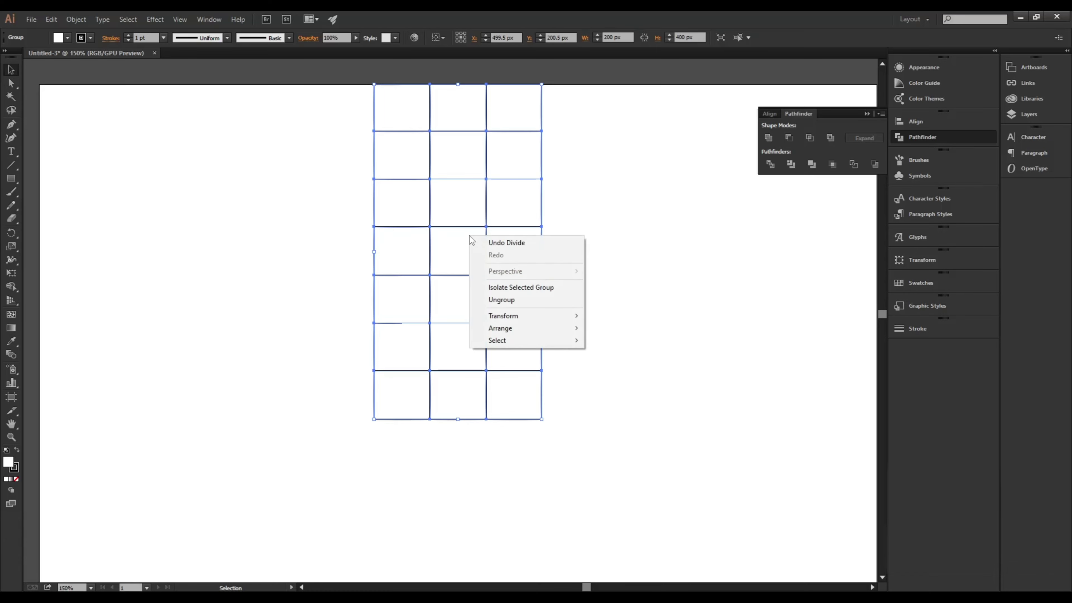
{"action": "left_click", "coordinate": [493, 302]}
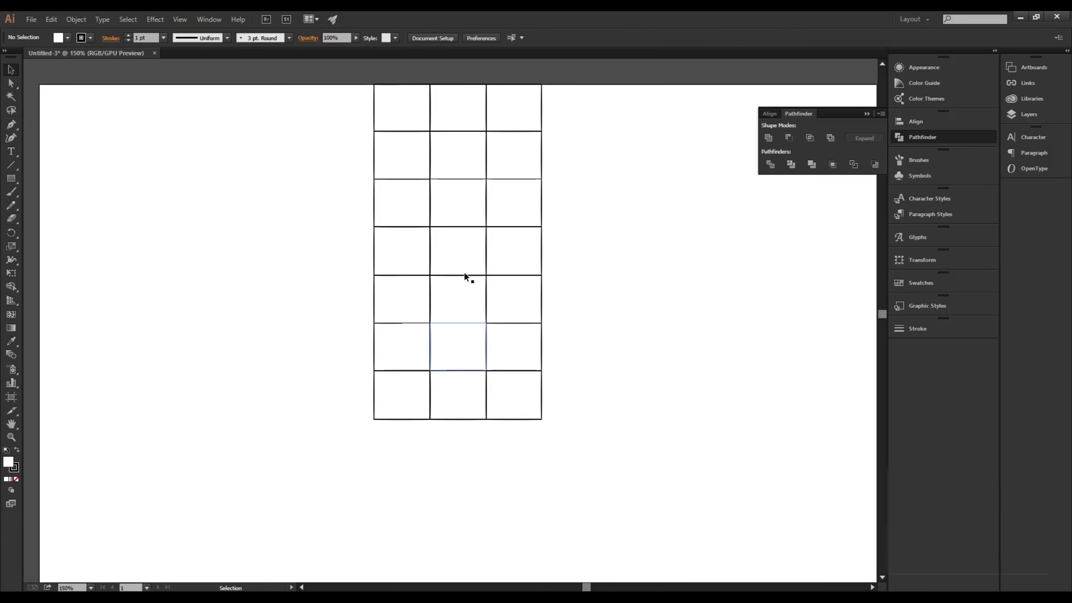
Step: Return the stray cell to its slot, then select the middle column cells plus the second-row right cell
{"action": "key", "text": "a"}
{"action": "mouse_move", "coordinate": [445, 369]}
{"action": "left_mouse_down"}
{"action": "mouse_move", "coordinate": [279, 468]}
{"action": "mouse_move", "coordinate": [445, 367]}
{"action": "left_mouse_up"}
{"action": "key", "text": "v"}
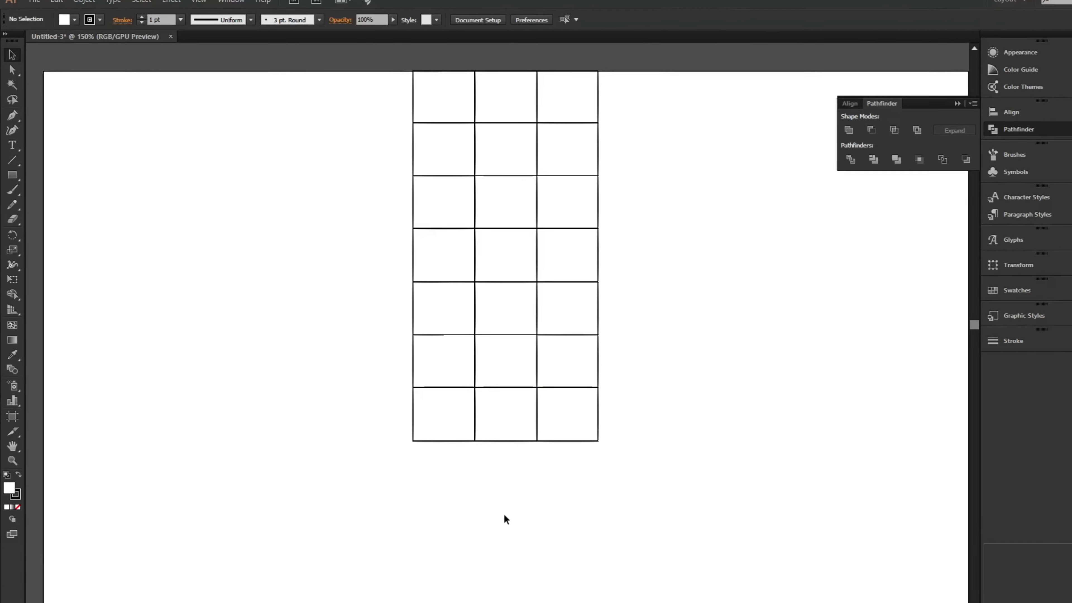
{"action": "left_click_drag", "start_coordinate": [598, 542], "coordinate": [596, 144]}
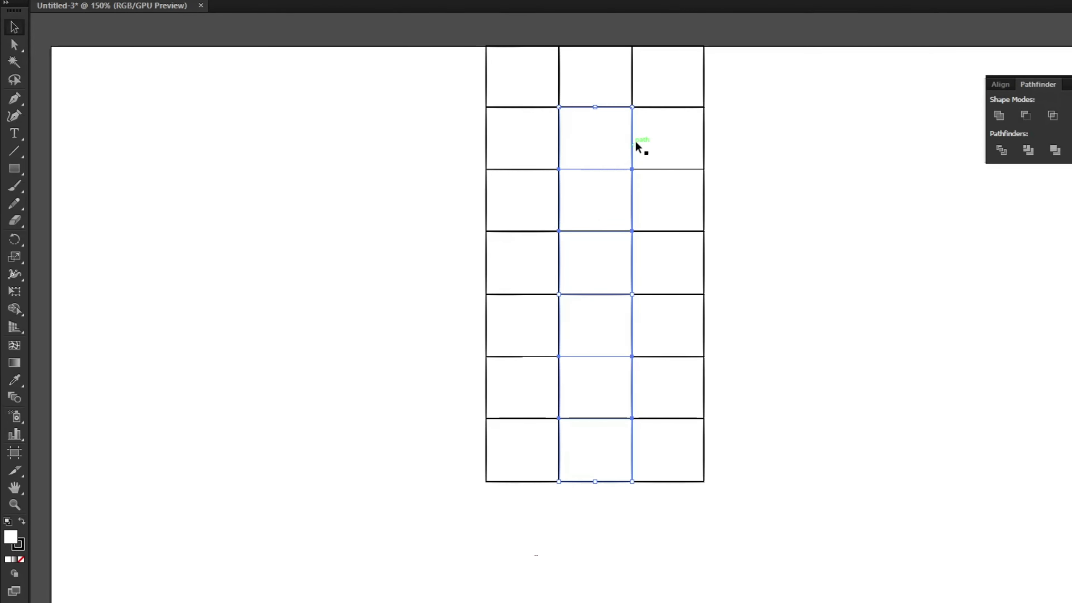
{"action": "left_click", "coordinate": [665, 127], "text": "shift"}
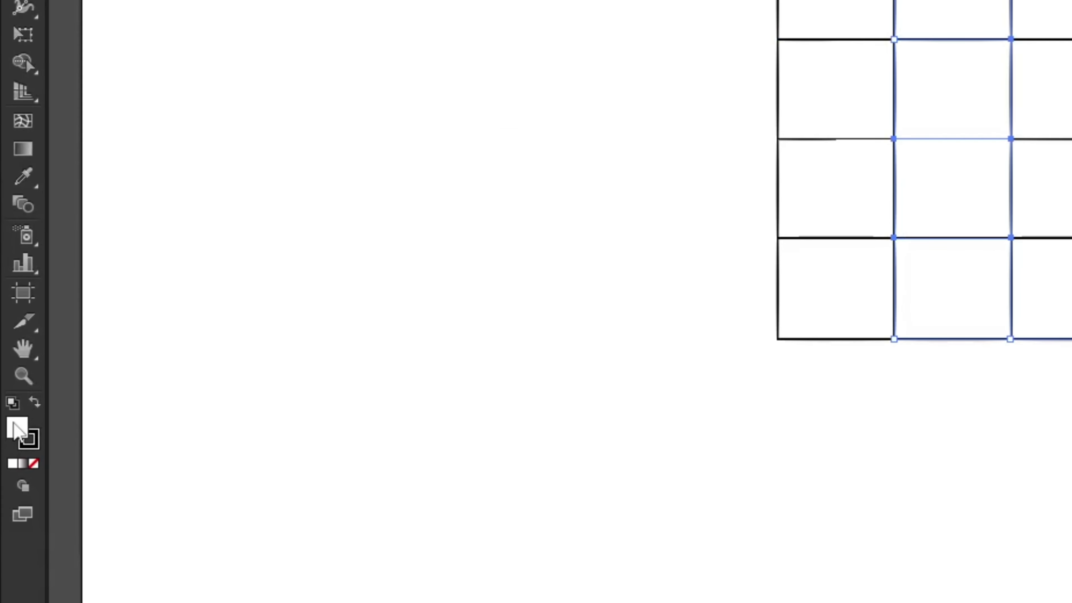
Step: Fill the selected middle-column and second-row right cells with the RGB Green swatch
{"action": "double_click", "coordinate": [15, 435]}
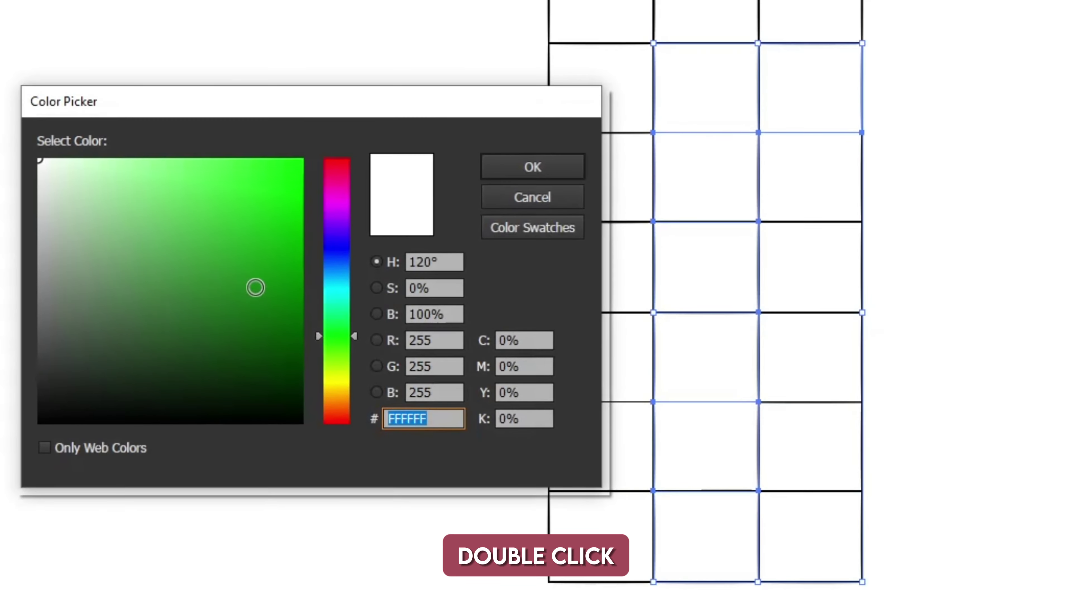
{"action": "left_click", "coordinate": [161, 210]}
{"action": "left_click_drag", "start_coordinate": [167, 205], "coordinate": [251, 305]}
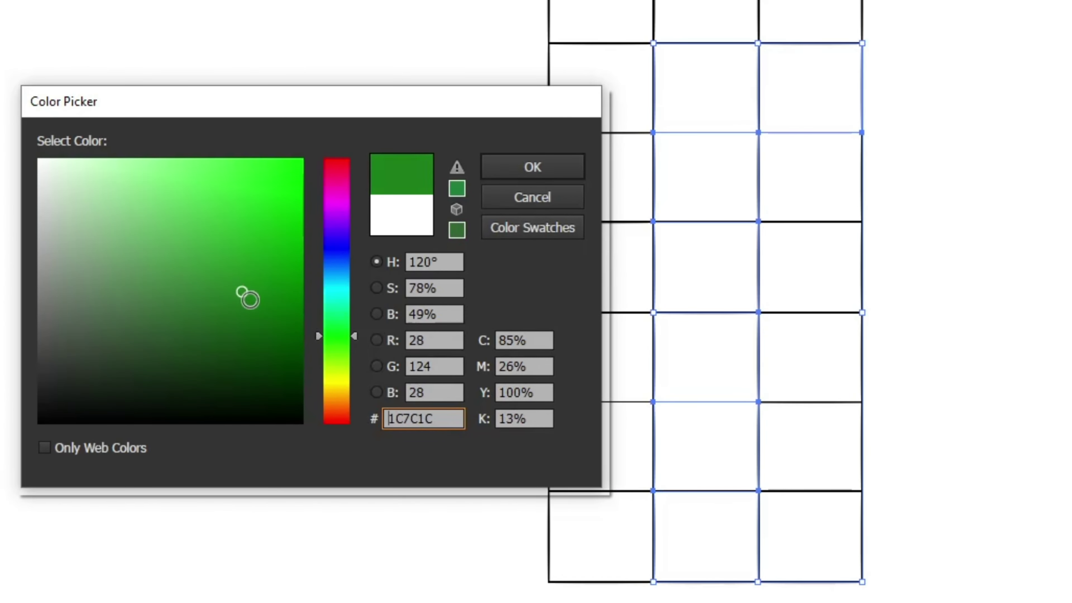
{"action": "left_click", "coordinate": [558, 239]}
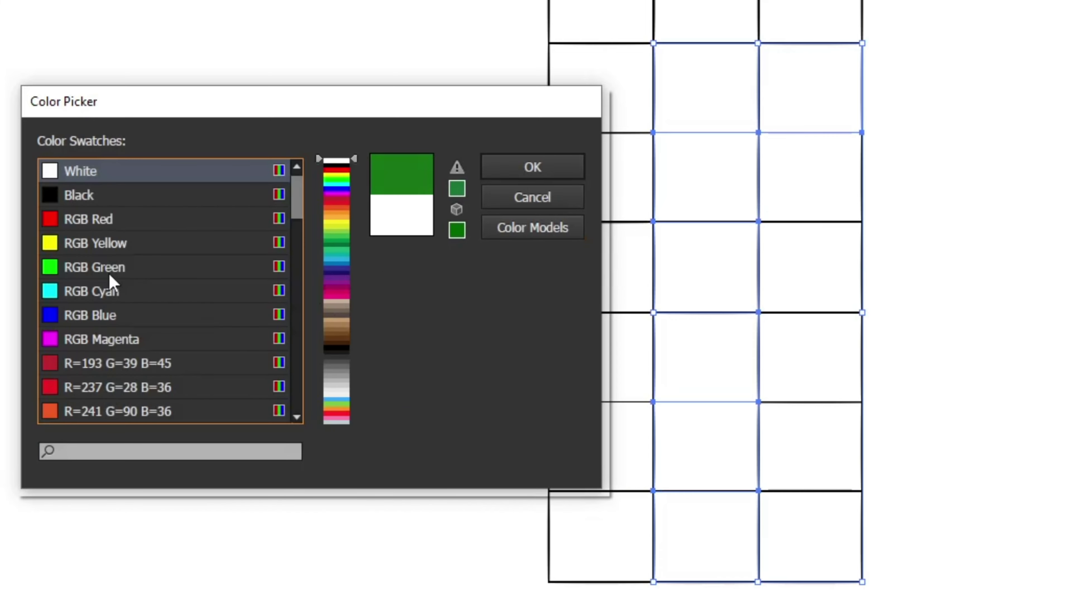
{"action": "left_click", "coordinate": [94, 275]}
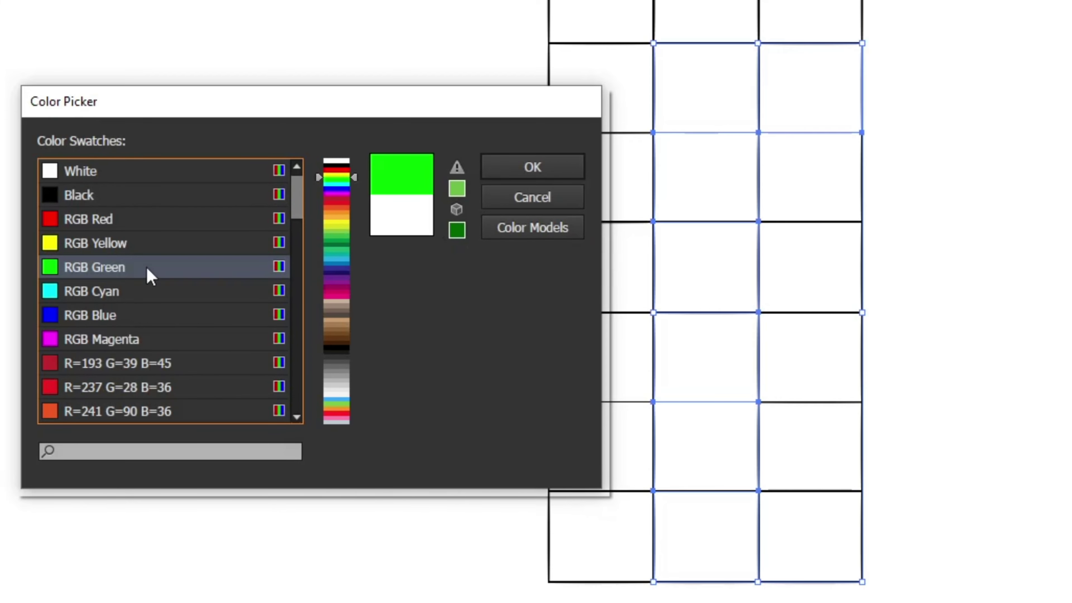
{"action": "left_click", "coordinate": [525, 173]}
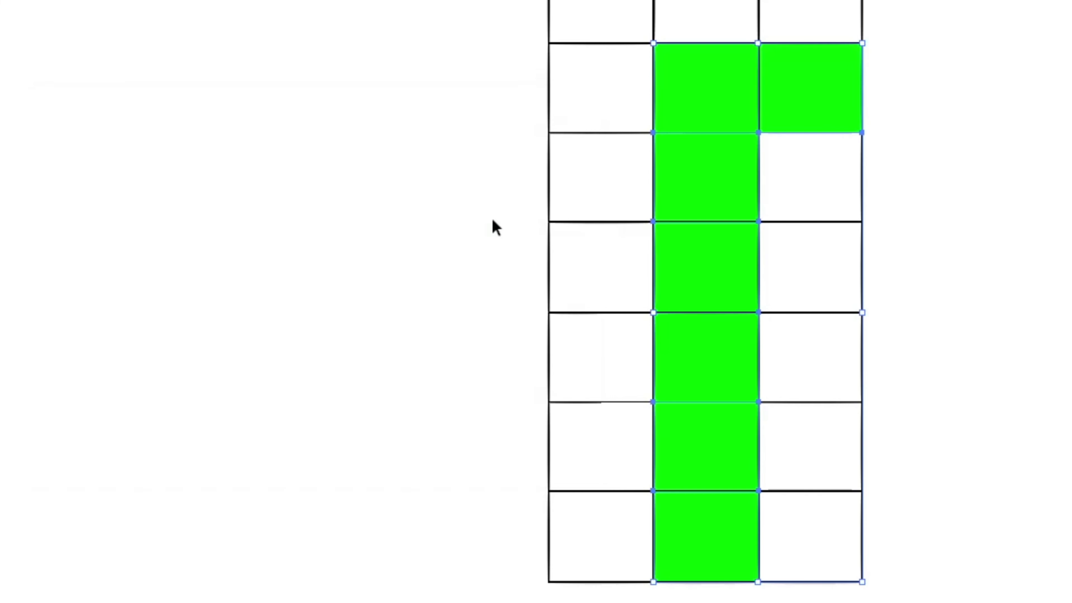
{"action": "left_click", "coordinate": [486, 259]}
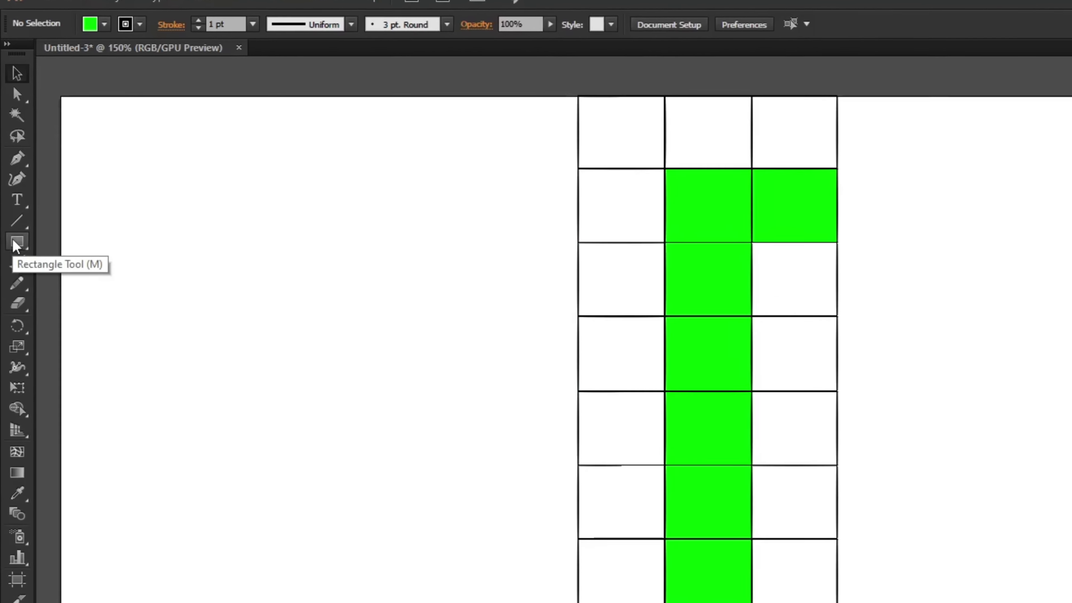
Step: Draw a small green star in the third-row left cell with the Star Tool
{"action": "left_click", "coordinate": [11, 178]}
{"action": "left_click", "coordinate": [93, 344]}
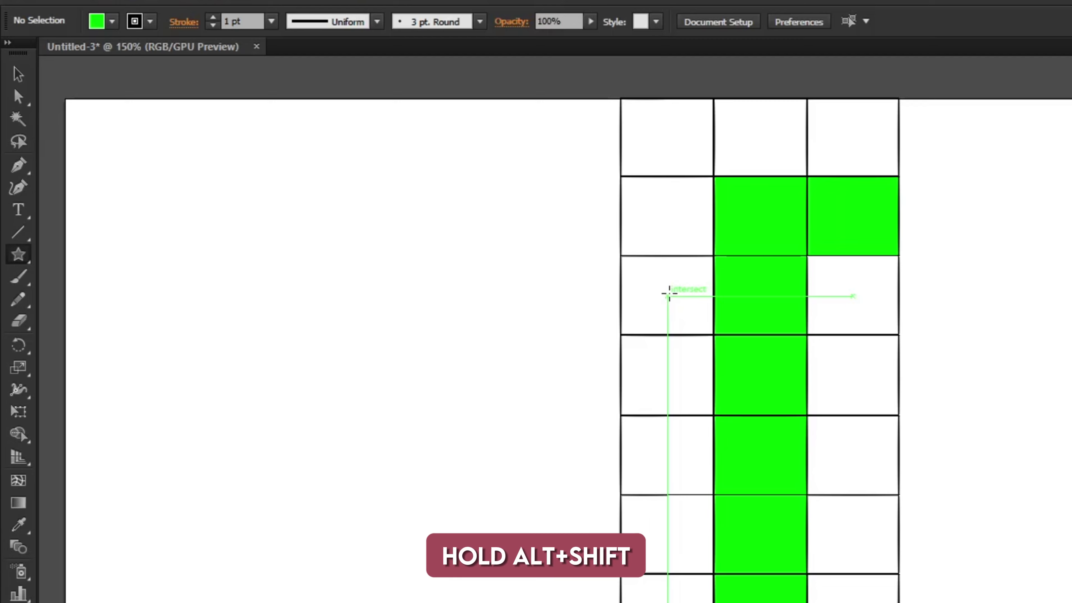
{"action": "left_click_drag", "start_coordinate": [668, 292], "coordinate": [687, 307]}
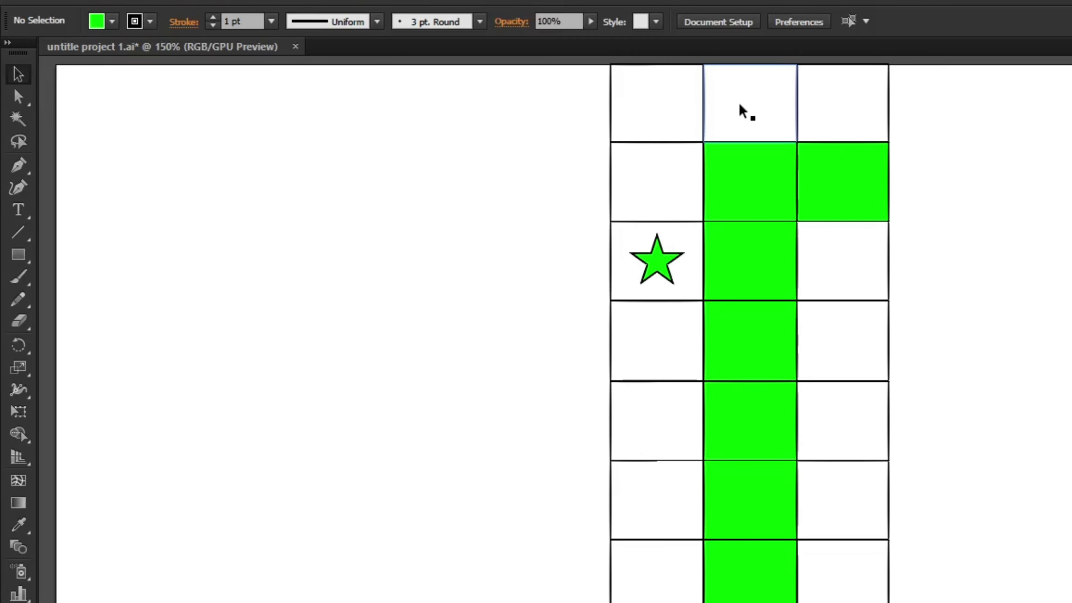
Step: Draw a square in the top-middle cell and reshape it into a small downward-pointing triangle
{"action": "left_click_drag", "start_coordinate": [18, 253], "coordinate": [79, 260]}
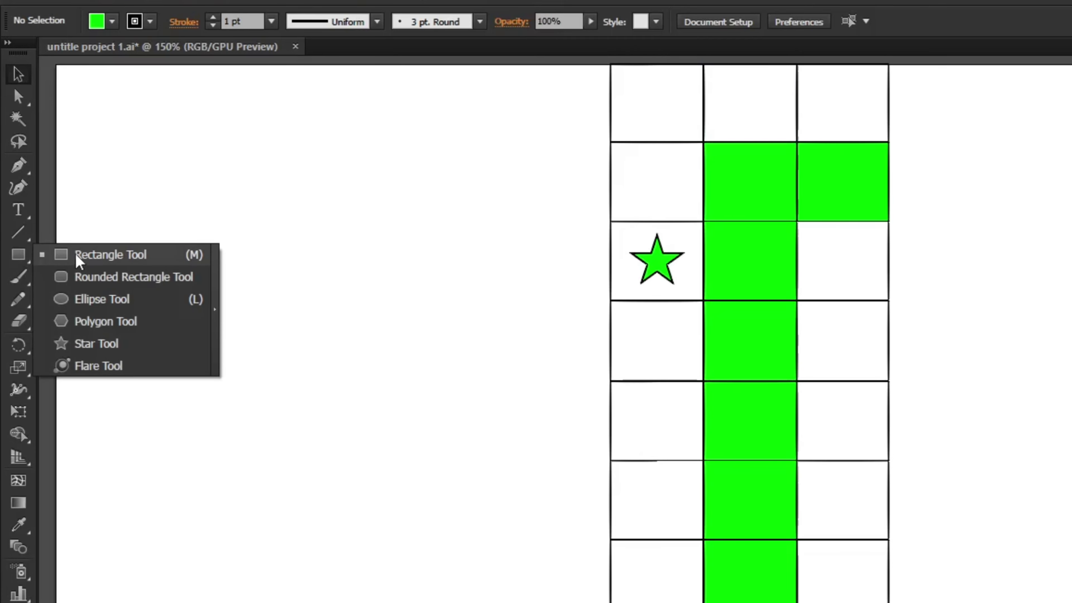
{"action": "key", "text": "ctrl+plus"}
{"action": "key", "text": "ctrl+plus"}
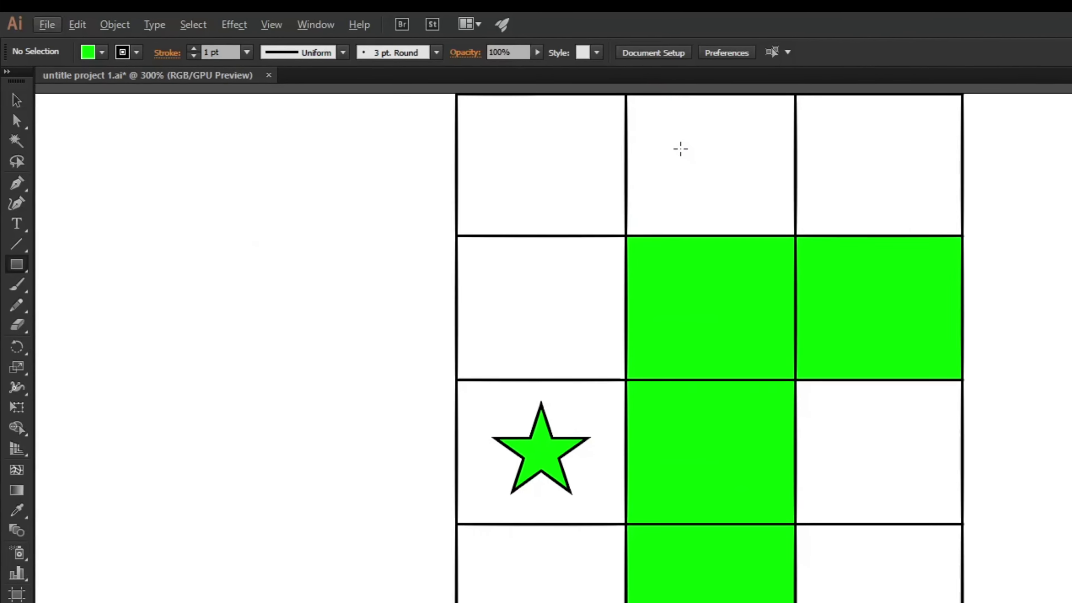
{"action": "left_click_drag", "start_coordinate": [663, 130], "coordinate": [749, 215]}
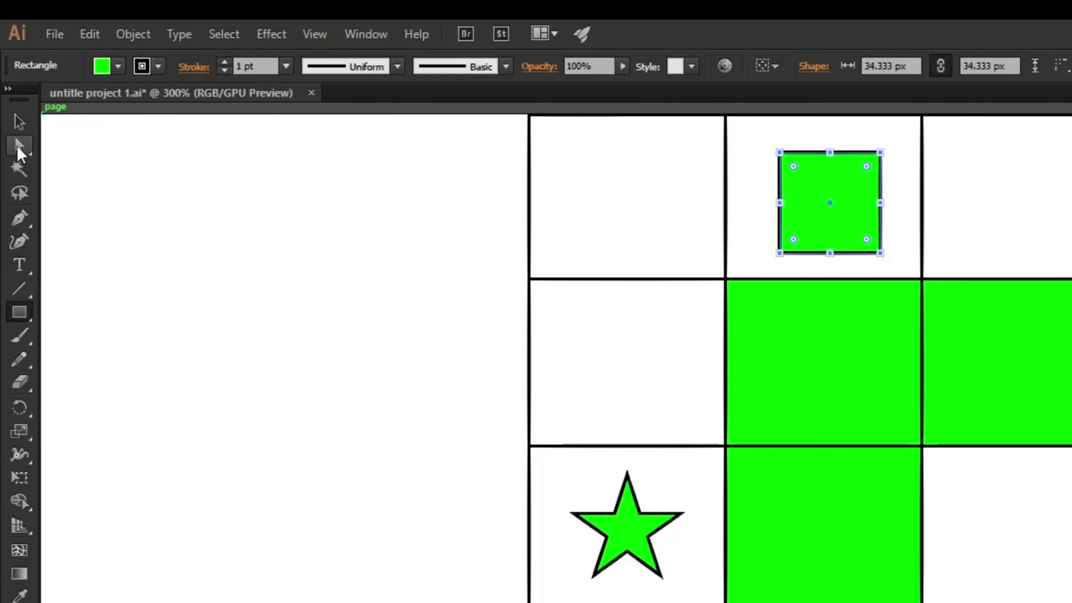
{"action": "left_click", "coordinate": [18, 150]}
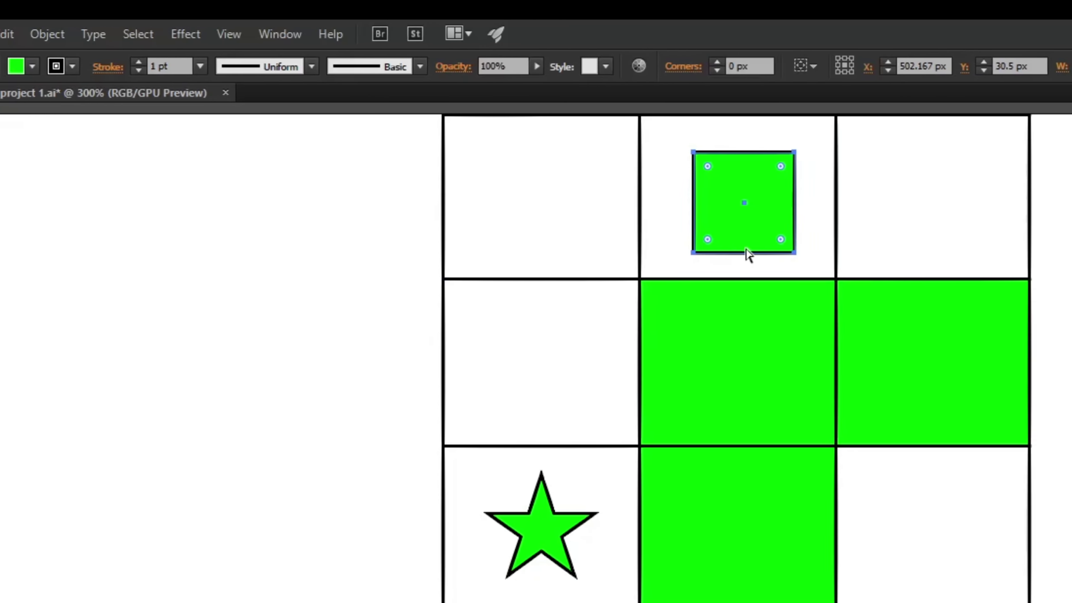
{"action": "left_click_drag", "start_coordinate": [651, 254], "coordinate": [602, 202]}
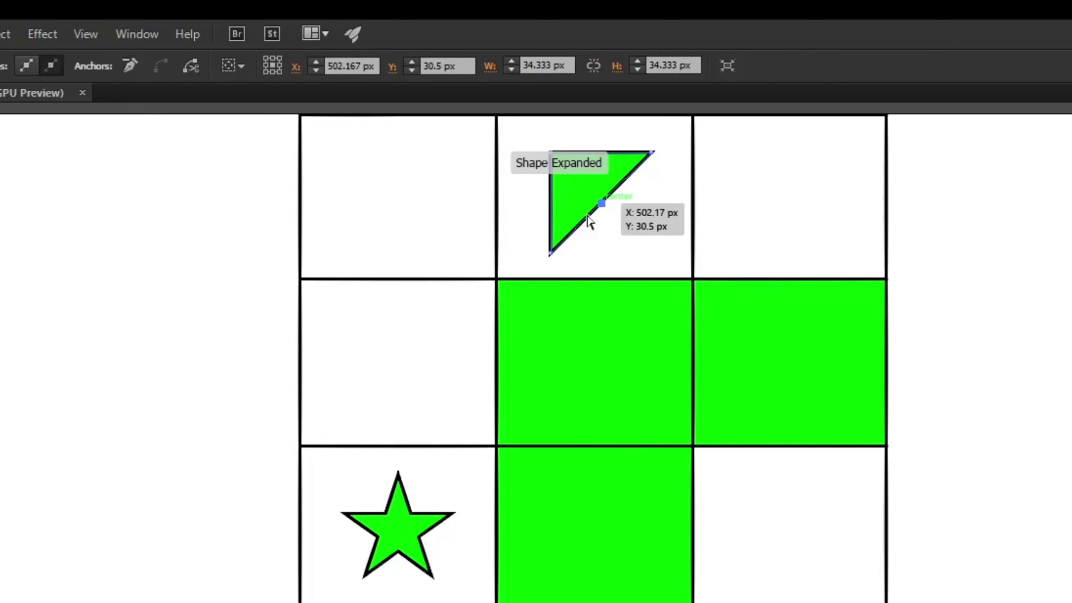
{"action": "mouse_move", "coordinate": [551, 253]}
{"action": "left_mouse_down"}
{"action": "mouse_move", "coordinate": [602, 206]}
{"action": "mouse_move", "coordinate": [604, 187]}
{"action": "left_mouse_up"}
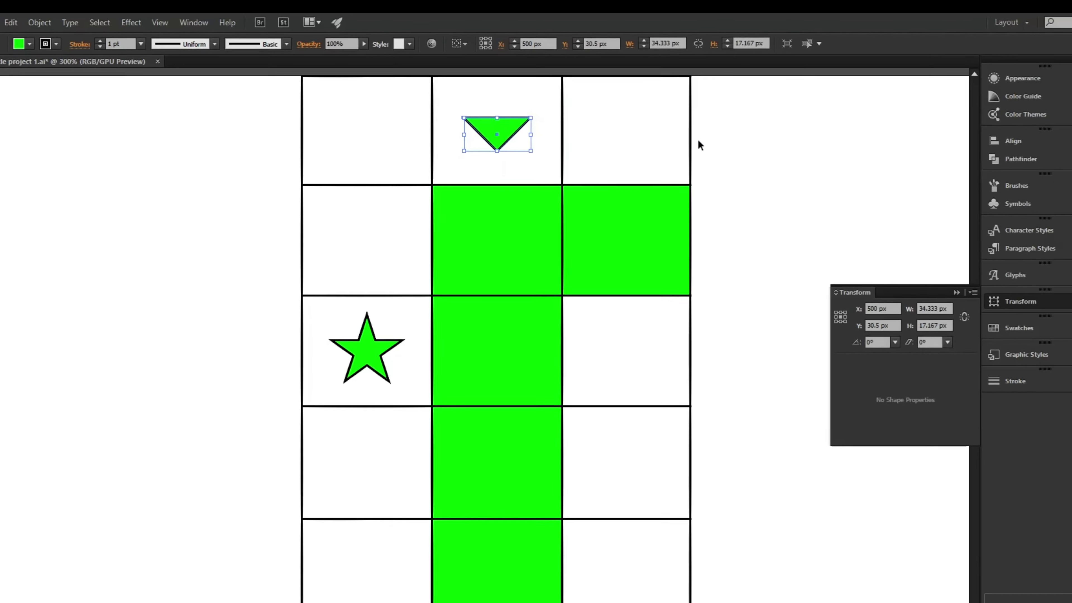
{"action": "left_click", "coordinate": [743, 169]}
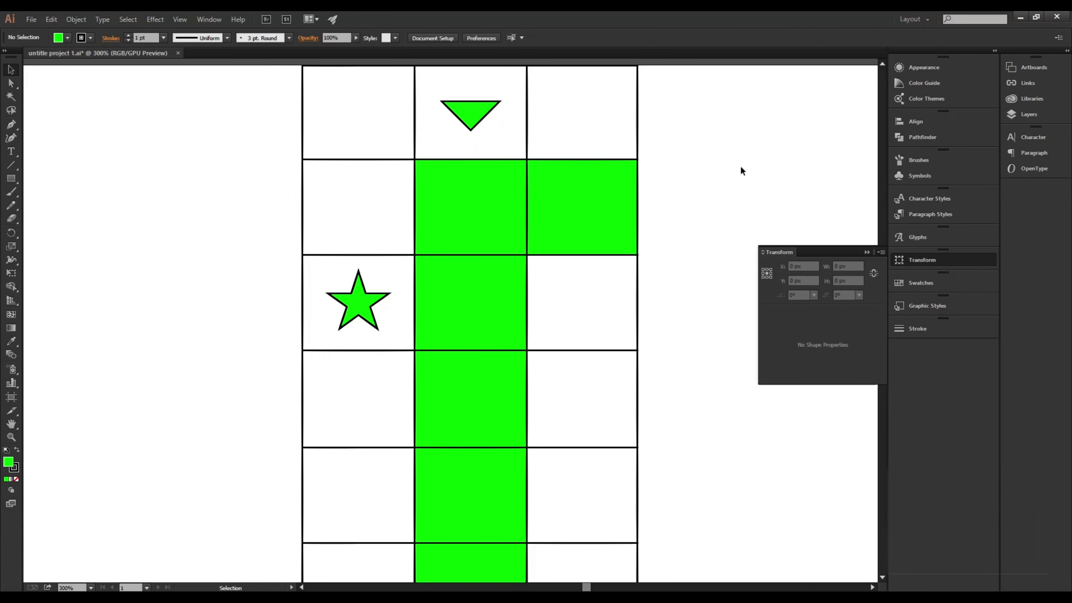
Step: Create a 200 × 200 px green square using the Rectangle tool's size dialog
{"action": "key", "text": "ctrl+0"}
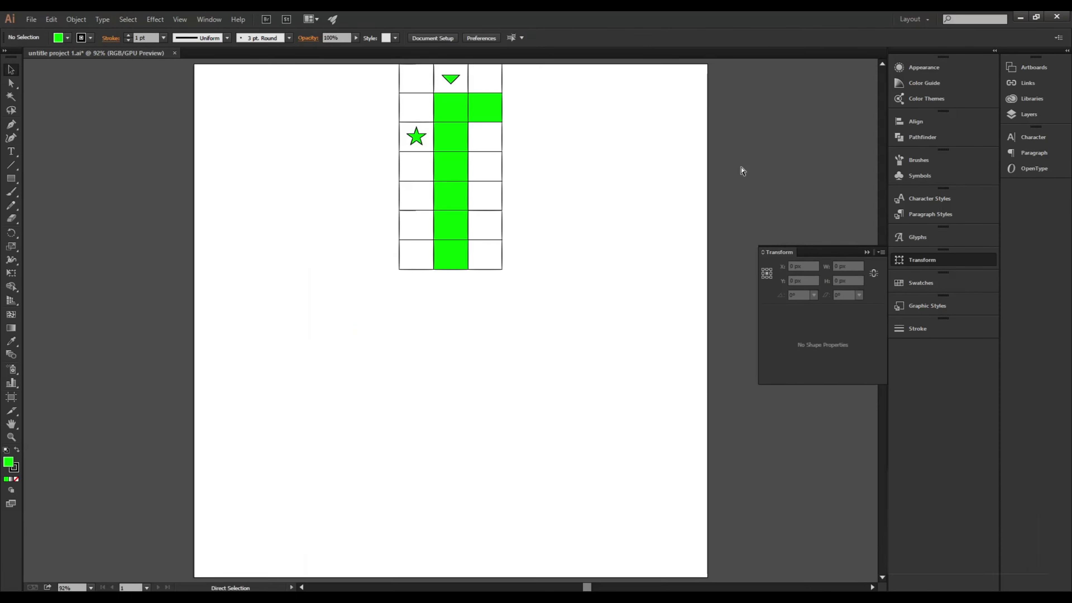
{"action": "left_click", "coordinate": [747, 173]}
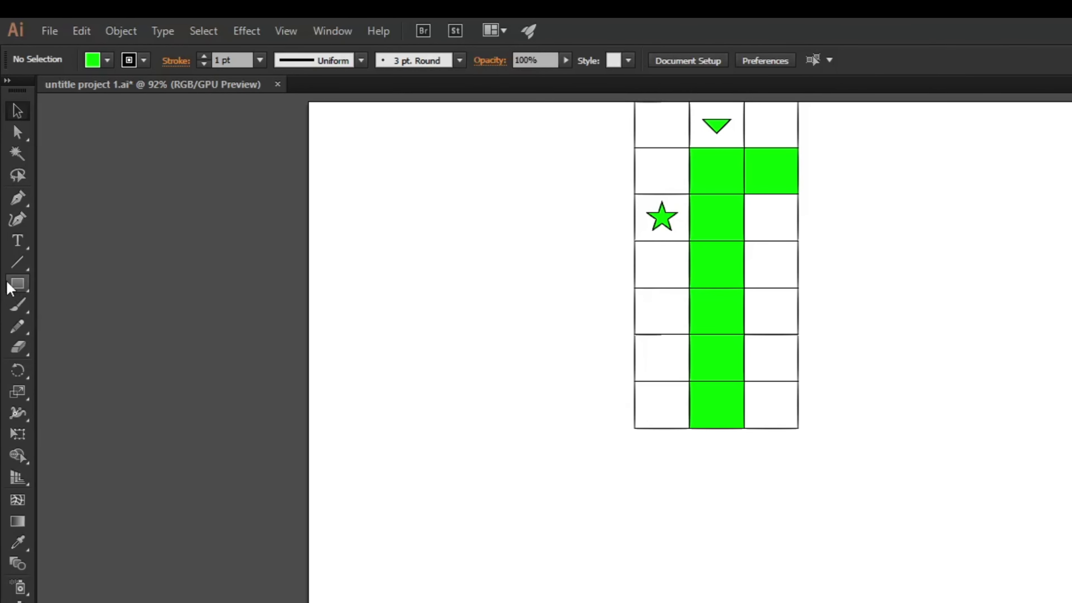
{"action": "left_click_drag", "start_coordinate": [9, 289], "coordinate": [96, 291]}
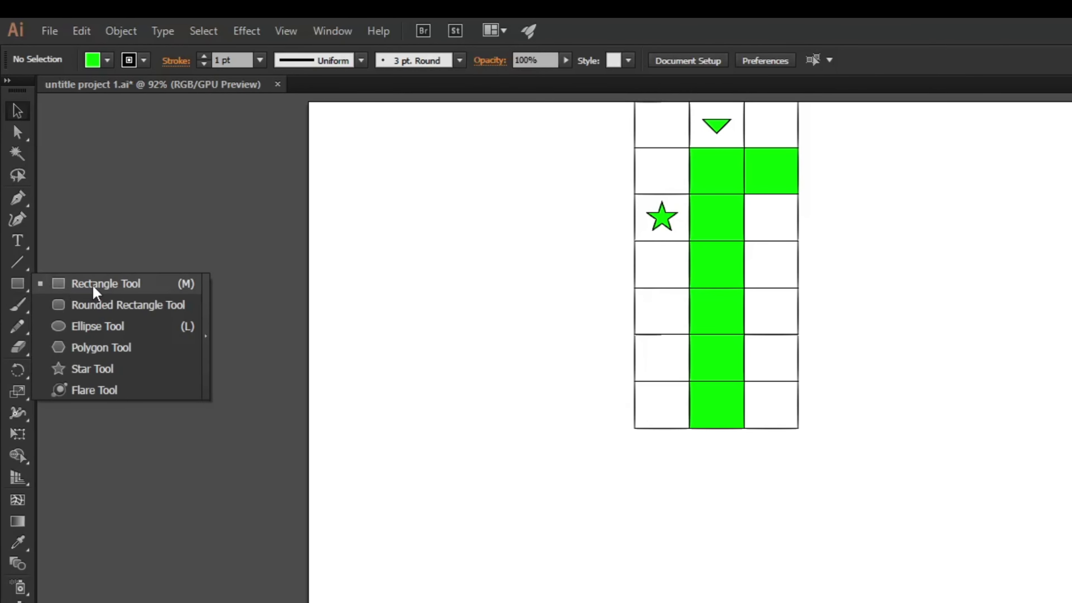
{"action": "left_click", "coordinate": [97, 292]}
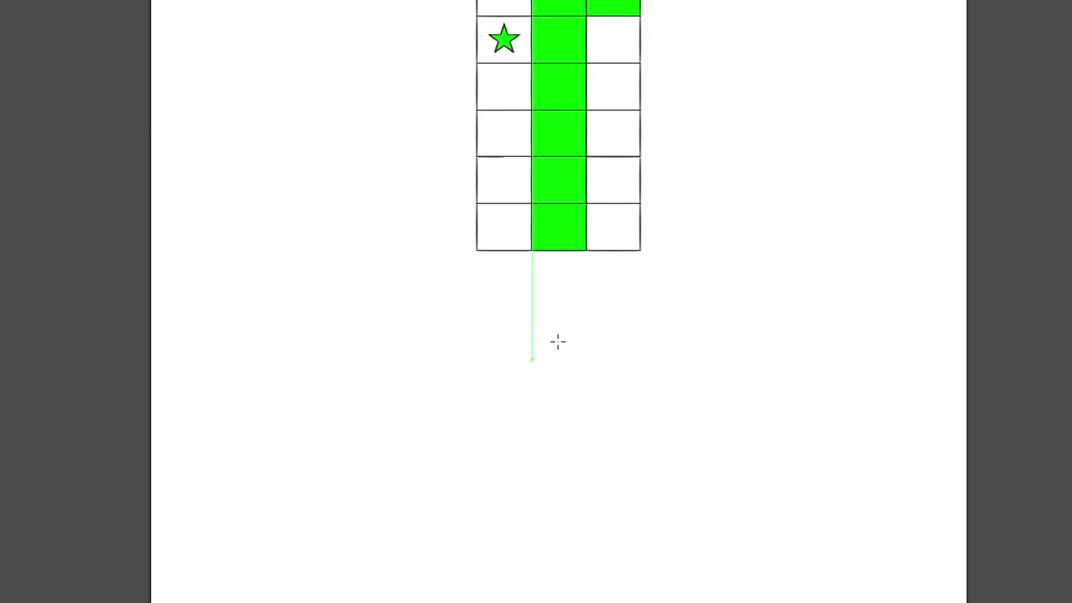
{"action": "left_click", "coordinate": [710, 292]}
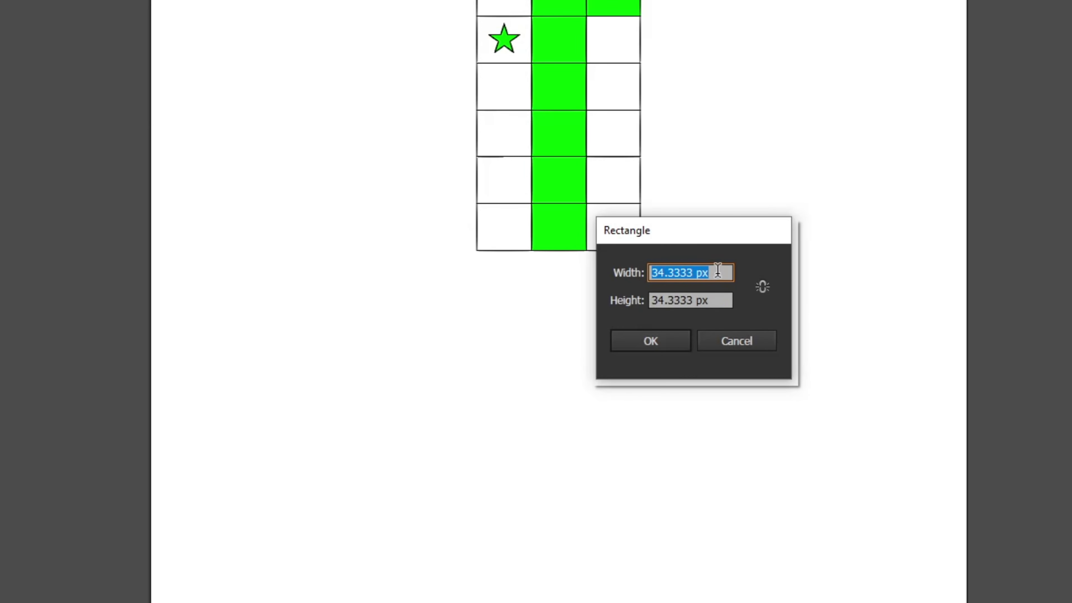
{"action": "type", "text": "20"}
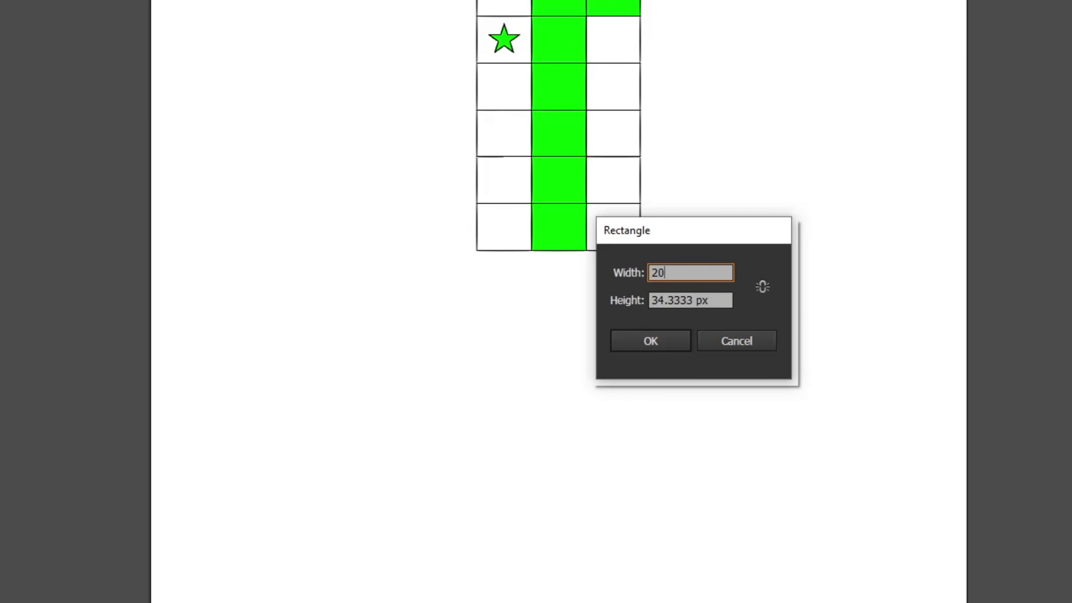
{"action": "type", "text": "0"}
{"action": "key", "text": "Tab"}
{"action": "type", "text": "20"}
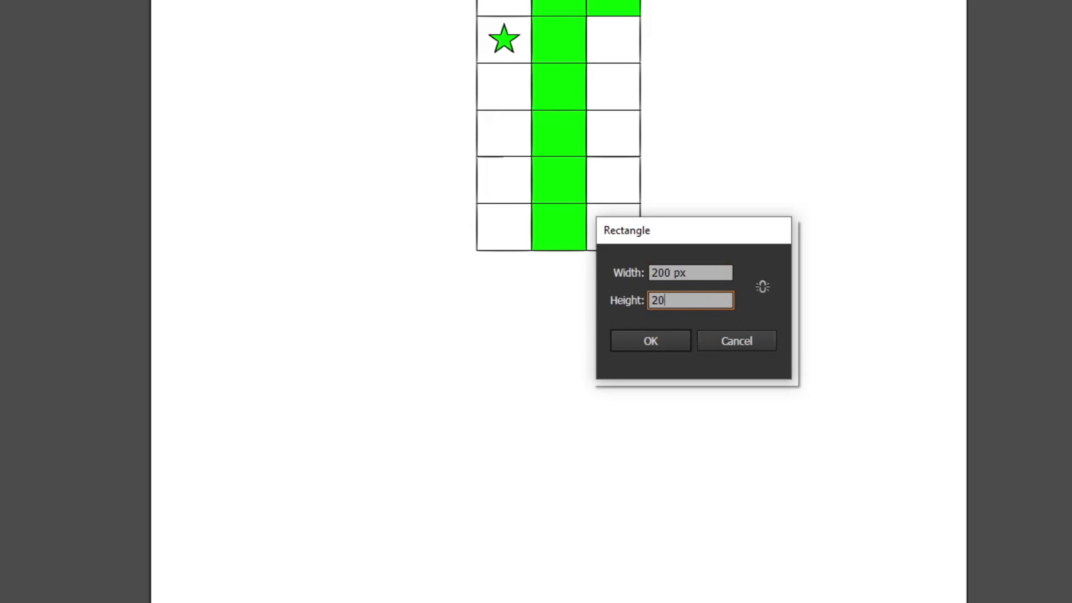
{"action": "left_click", "coordinate": [653, 346]}
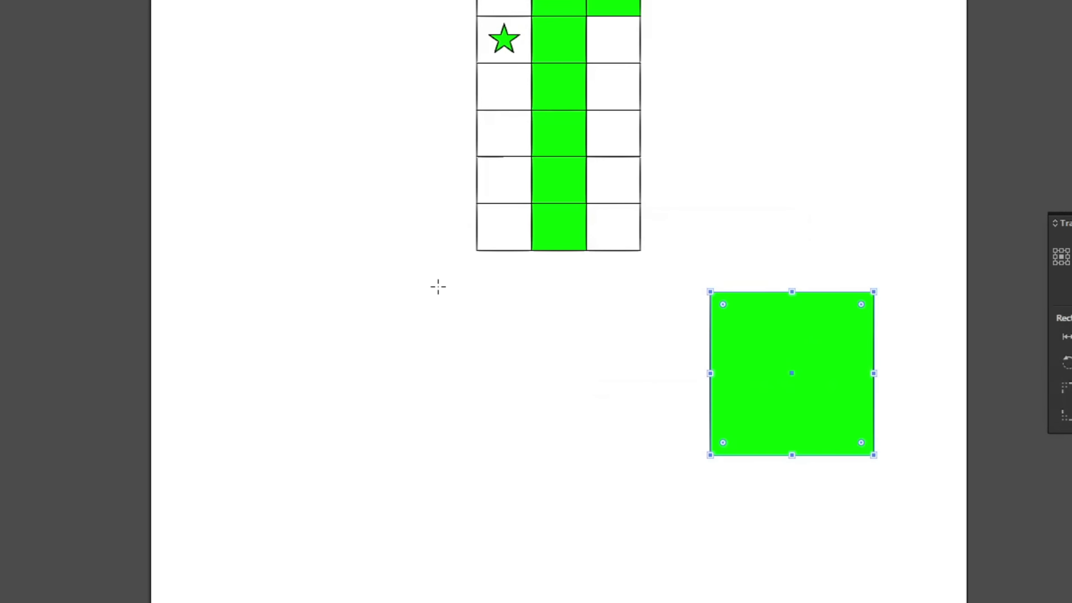
{"action": "key", "text": "v"}
{"action": "key", "text": "ctrl+shift+a"}
Step: Move the square beneath the grid and pull its bottom anchors to centre, forming a downward arrowhead
{"action": "left_click_drag", "start_coordinate": [838, 365], "coordinate": [612, 326]}
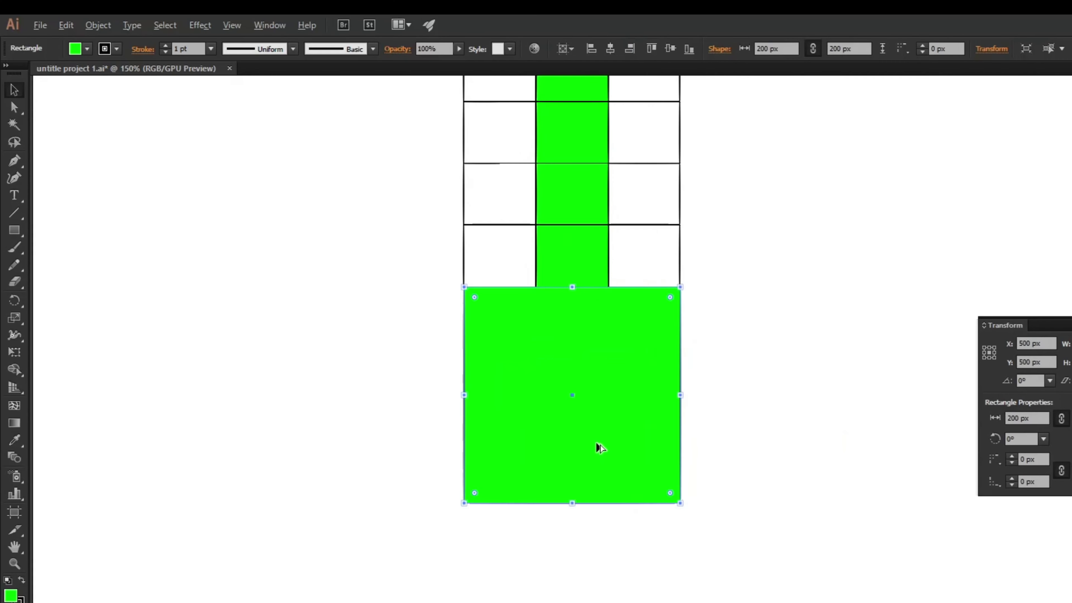
{"action": "scroll", "coordinate": [548, 422], "scroll_direction": "up", "scroll_amount": 2}
{"action": "left_click", "coordinate": [16, 112]}
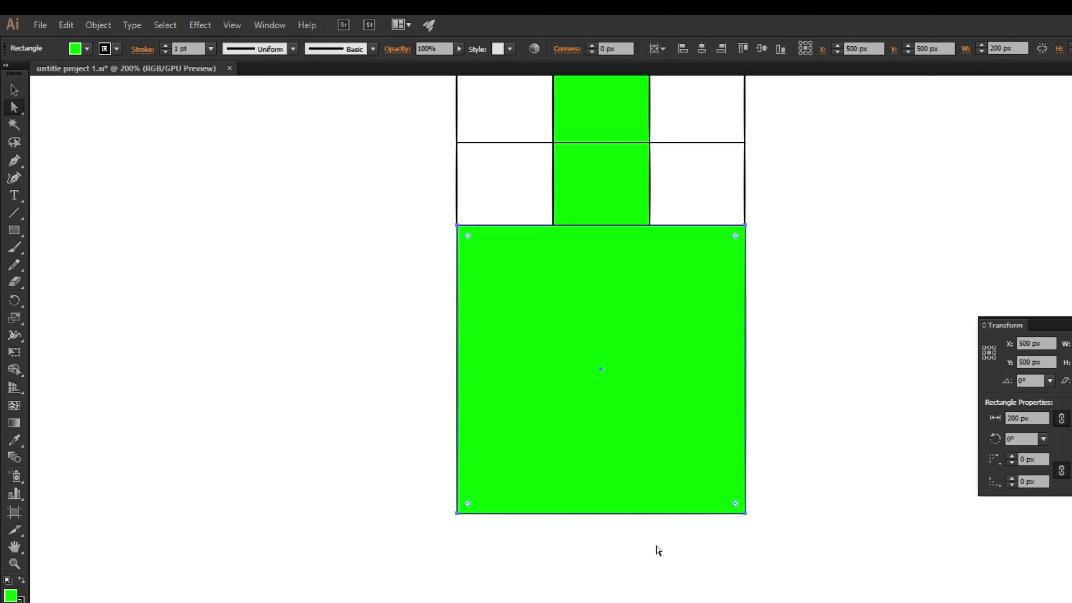
{"action": "left_click_drag", "start_coordinate": [745, 513], "coordinate": [602, 369]}
{"action": "left_click_drag", "start_coordinate": [458, 513], "coordinate": [602, 372]}
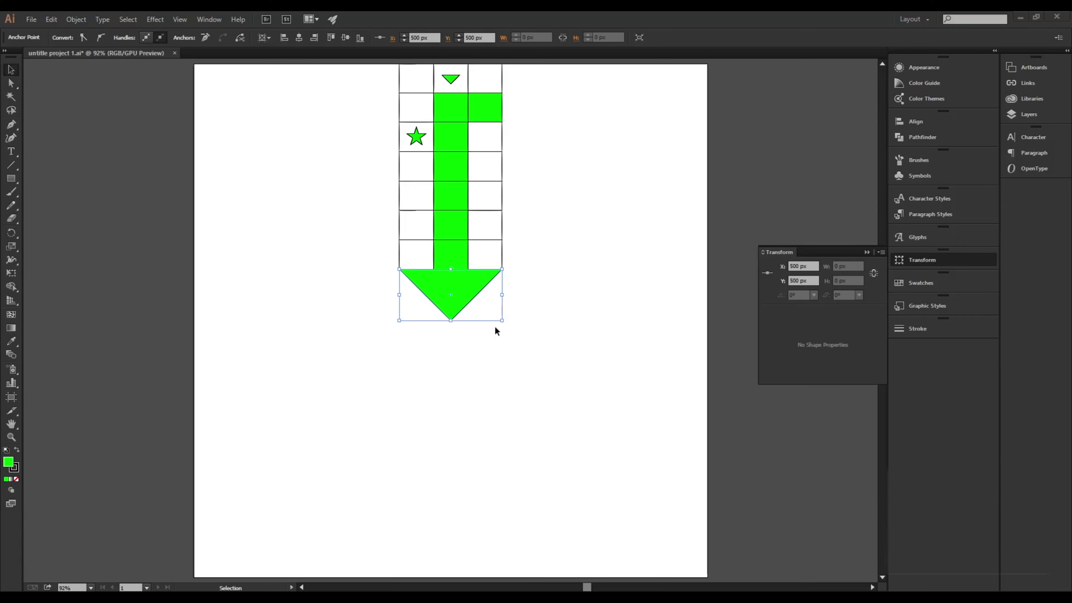
{"action": "mouse_move", "coordinate": [562, 401]}
{"action": "left_mouse_down"}
{"action": "mouse_move", "coordinate": [358, 75]}
{"action": "mouse_move", "coordinate": [359, 239]}
{"action": "left_mouse_up"}
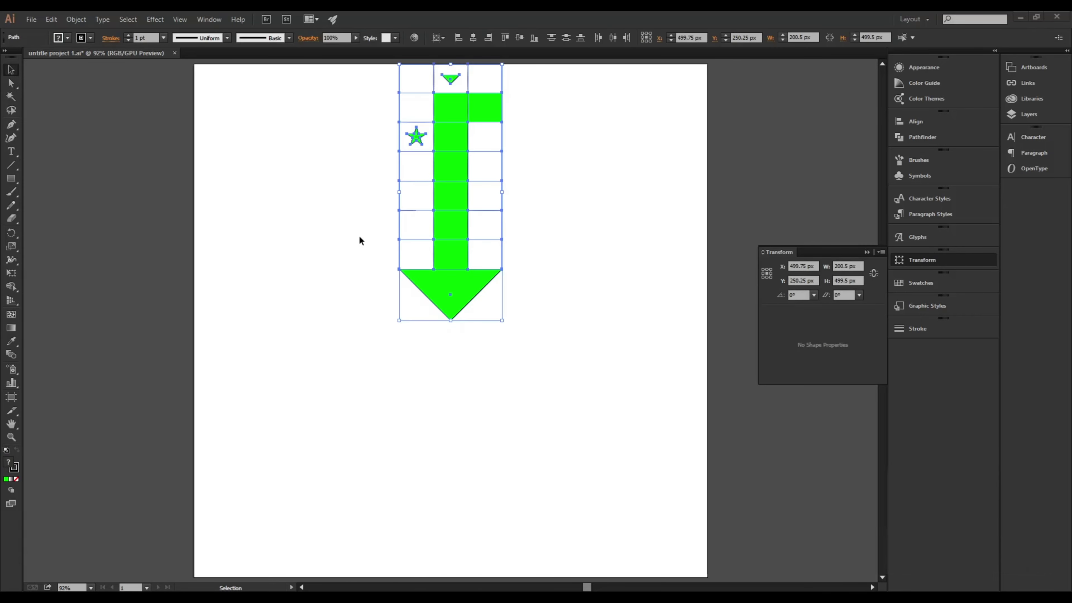
{"action": "left_click", "coordinate": [360, 241]}
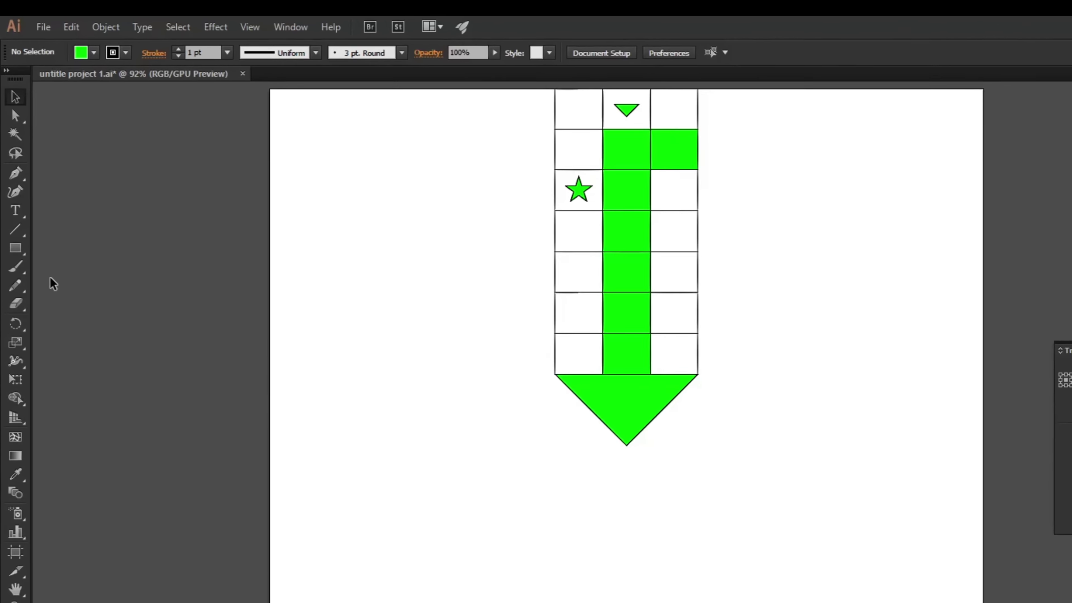
{"action": "left_click", "coordinate": [11, 178]}
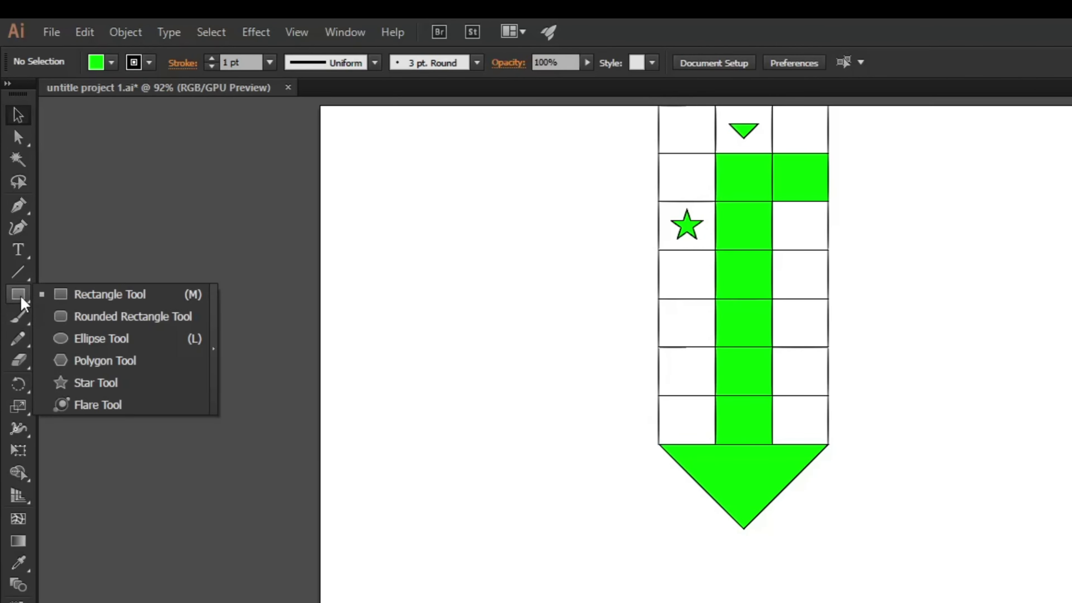
Step: Create a 400 × 400 px green square and place it beside the grid's right edge
{"action": "left_click", "coordinate": [73, 296]}
{"action": "left_click_drag", "start_coordinate": [526, 142], "coordinate": [663, 143]}
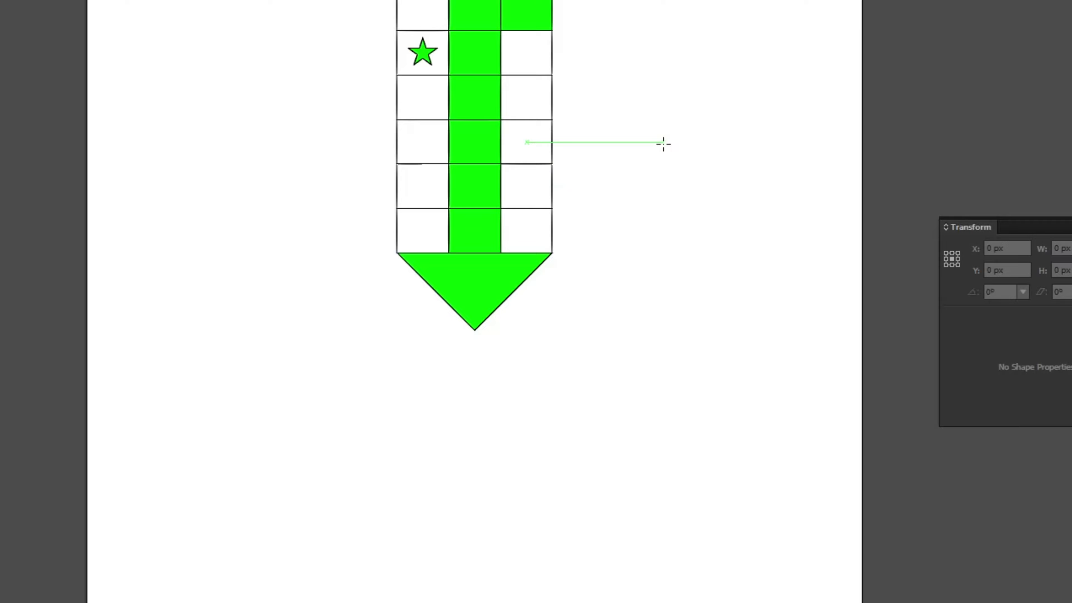
{"action": "left_click", "coordinate": [664, 143]}
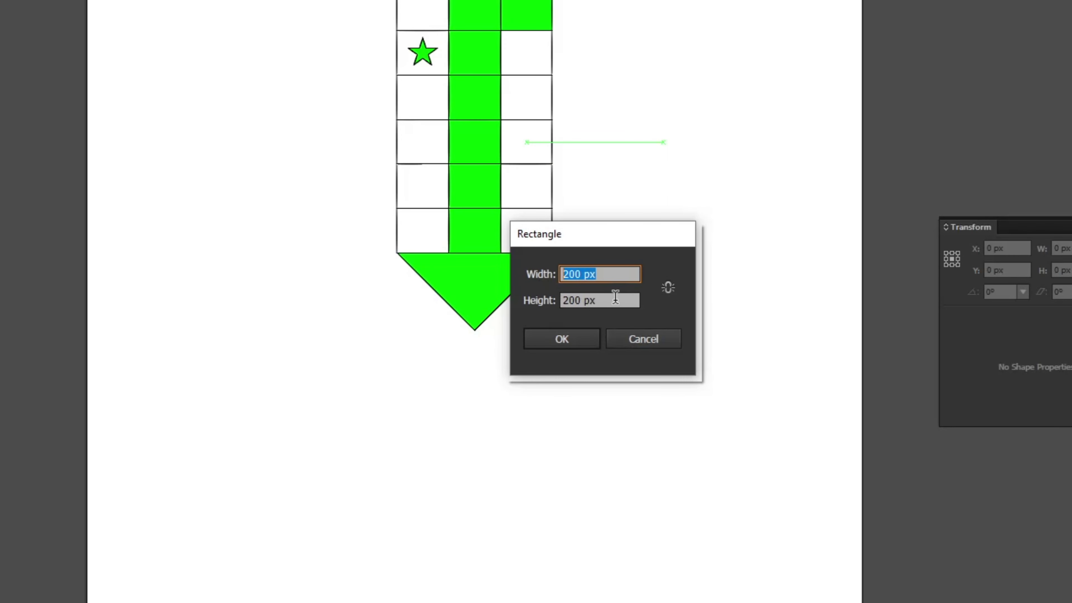
{"action": "type", "text": "400"}
{"action": "key", "text": "Tab"}
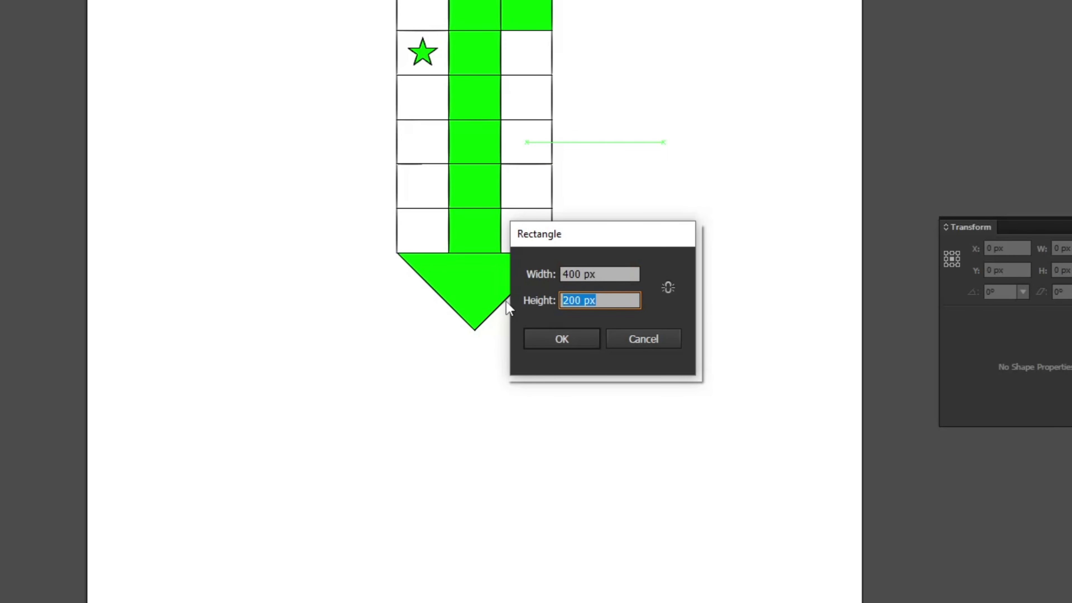
{"action": "type", "text": "400"}
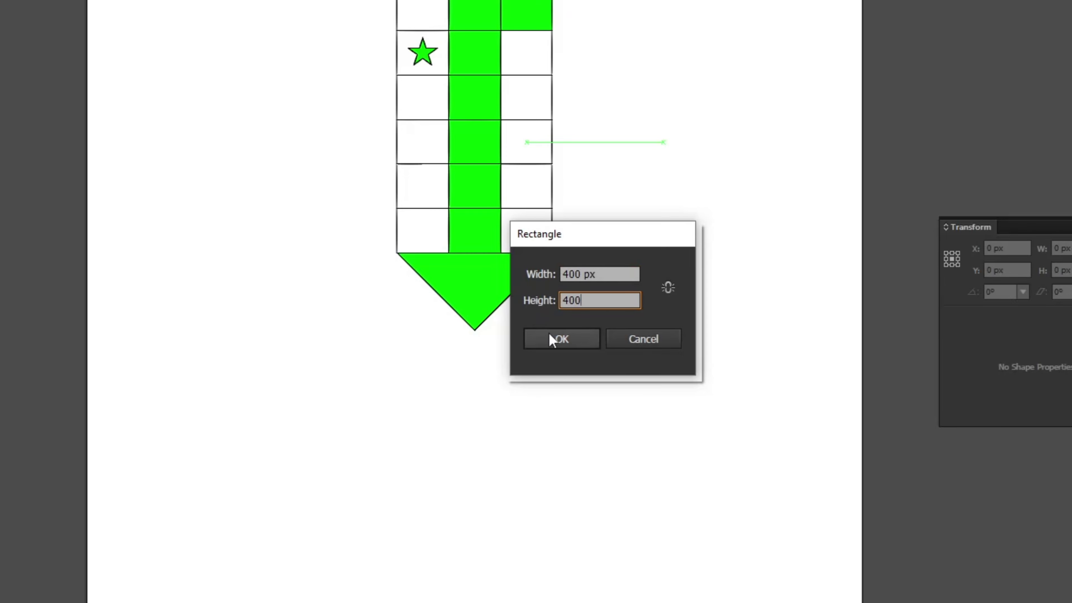
{"action": "left_click", "coordinate": [550, 338]}
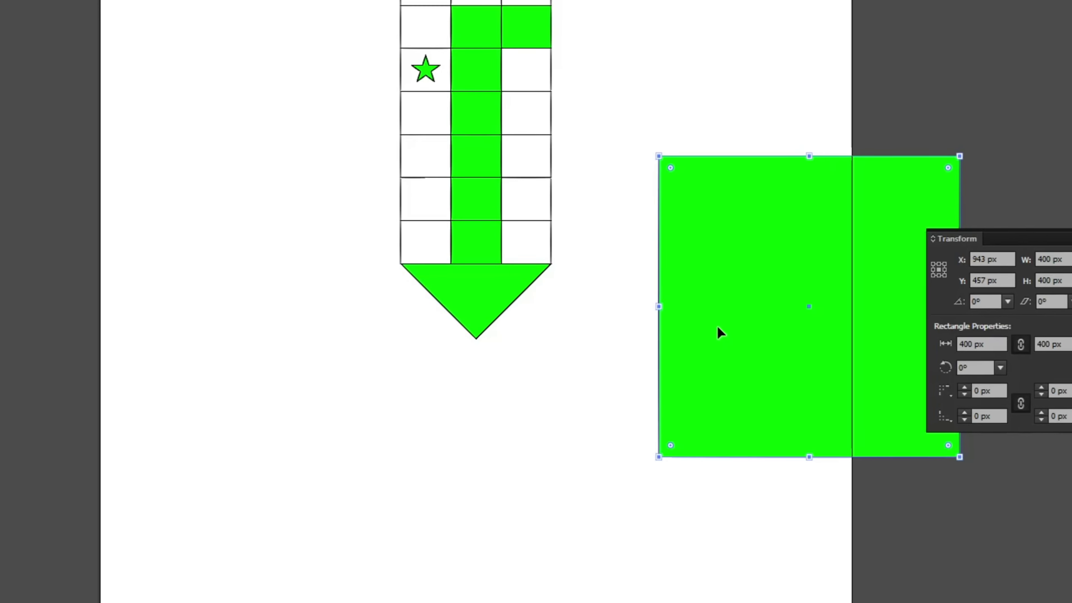
{"action": "mouse_move", "coordinate": [734, 336]}
{"action": "left_mouse_down"}
{"action": "mouse_move", "coordinate": [642, 169]}
{"action": "mouse_move", "coordinate": [577, 167]}
{"action": "left_mouse_up"}
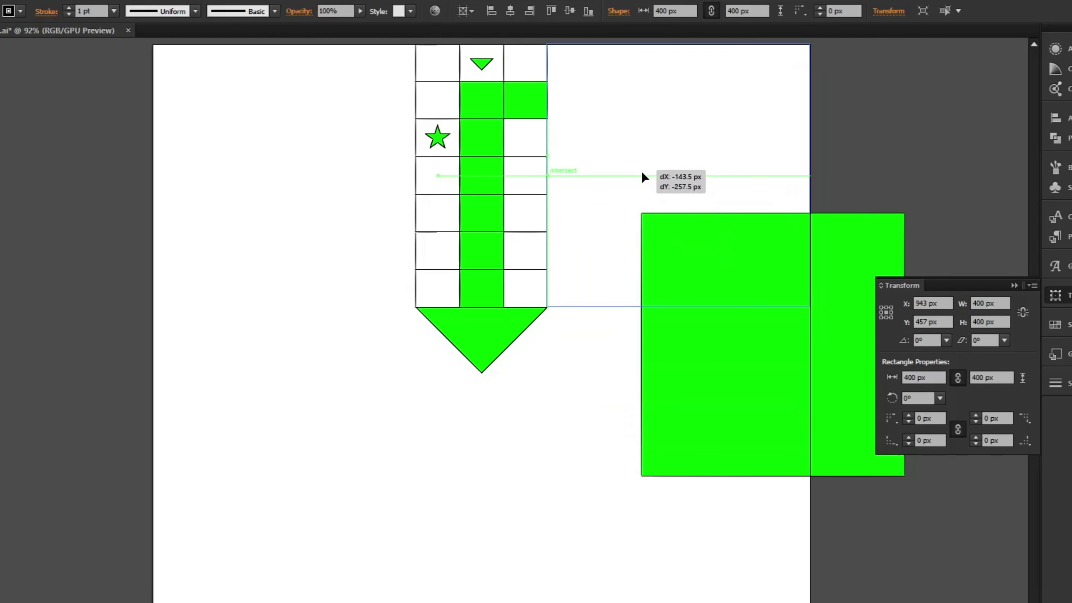
{"action": "left_click", "coordinate": [490, 347]}
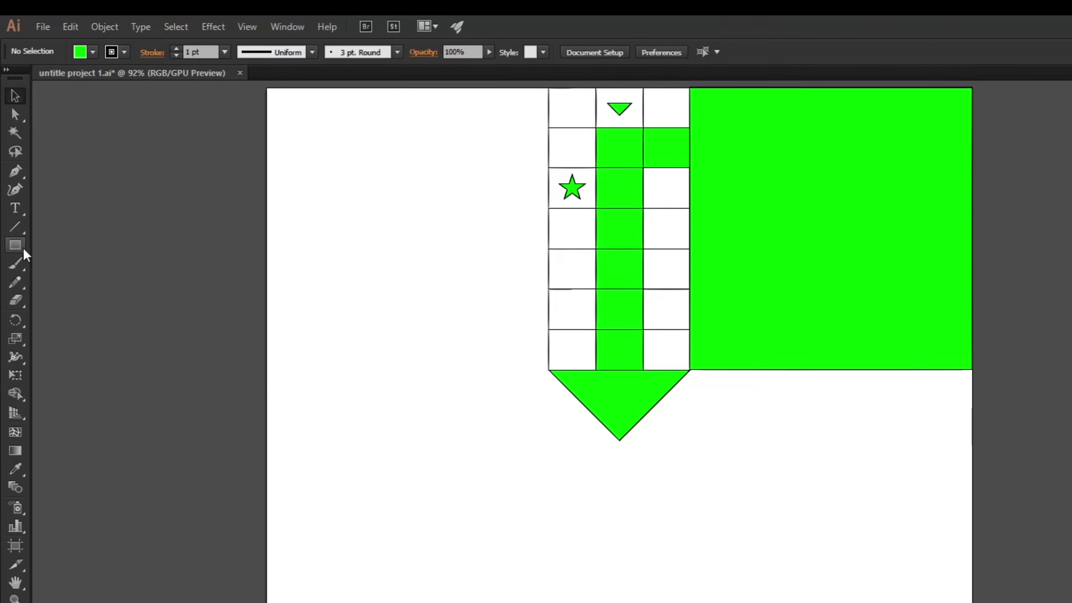
Step: Draw a square inside the green home and fill it white (FFFFFF)
{"action": "left_click_drag", "start_coordinate": [11, 179], "coordinate": [44, 182]}
{"action": "left_click", "coordinate": [63, 253]}
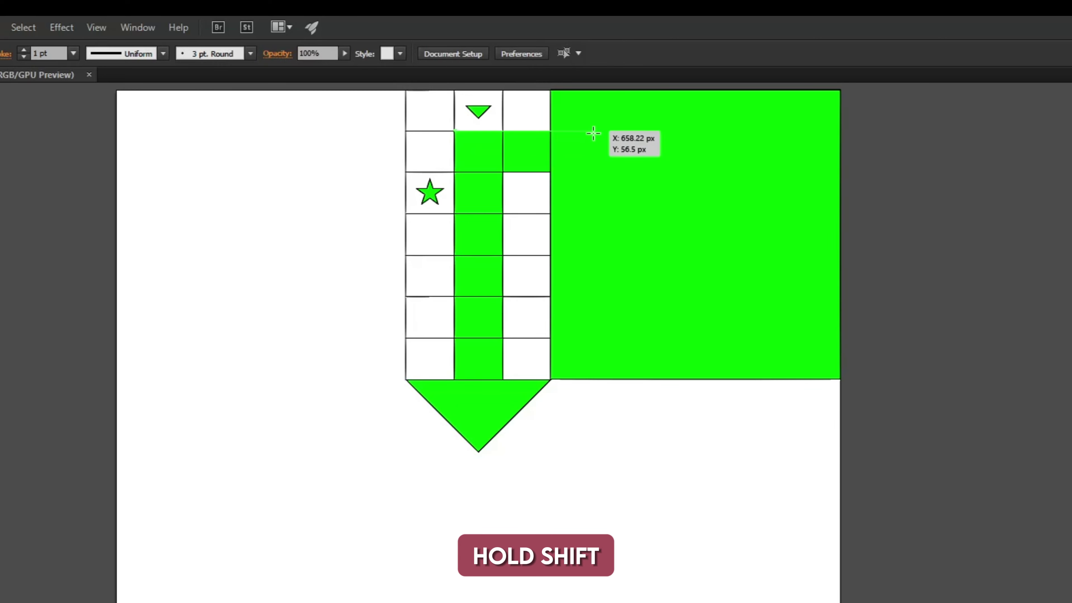
{"action": "left_click_drag", "start_coordinate": [594, 133], "coordinate": [745, 327]}
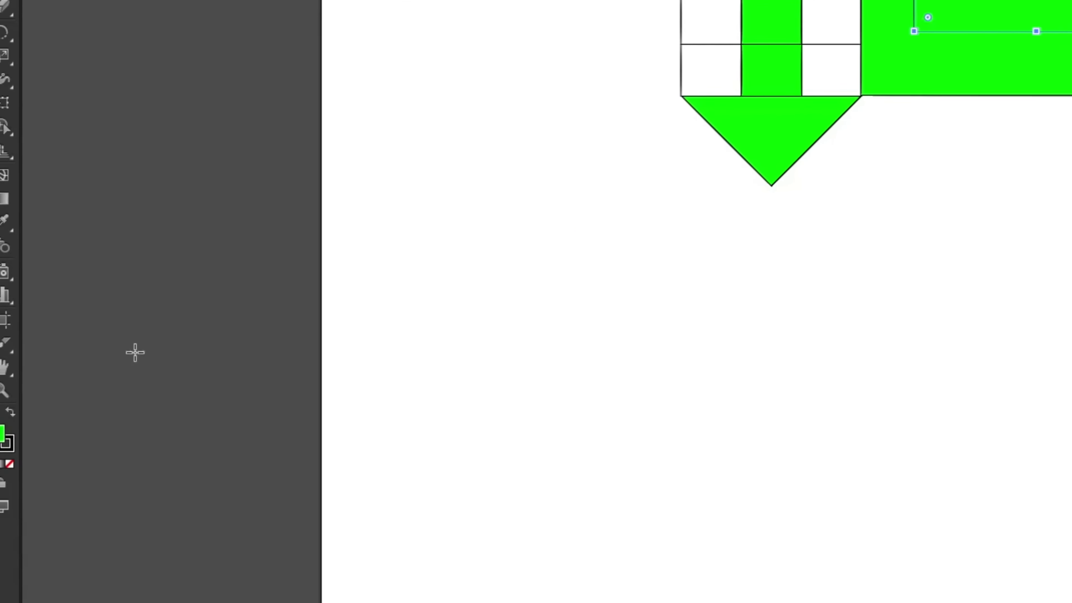
{"action": "double_click", "coordinate": [14, 405]}
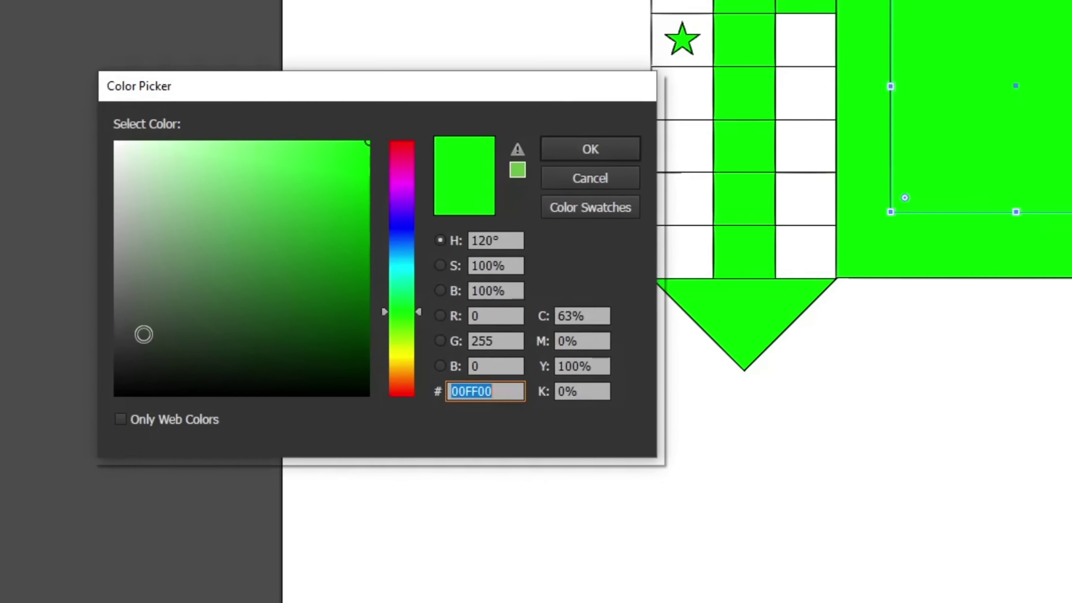
{"action": "left_click_drag", "start_coordinate": [89, 314], "coordinate": [70, 282]}
{"action": "left_click", "coordinate": [511, 297]}
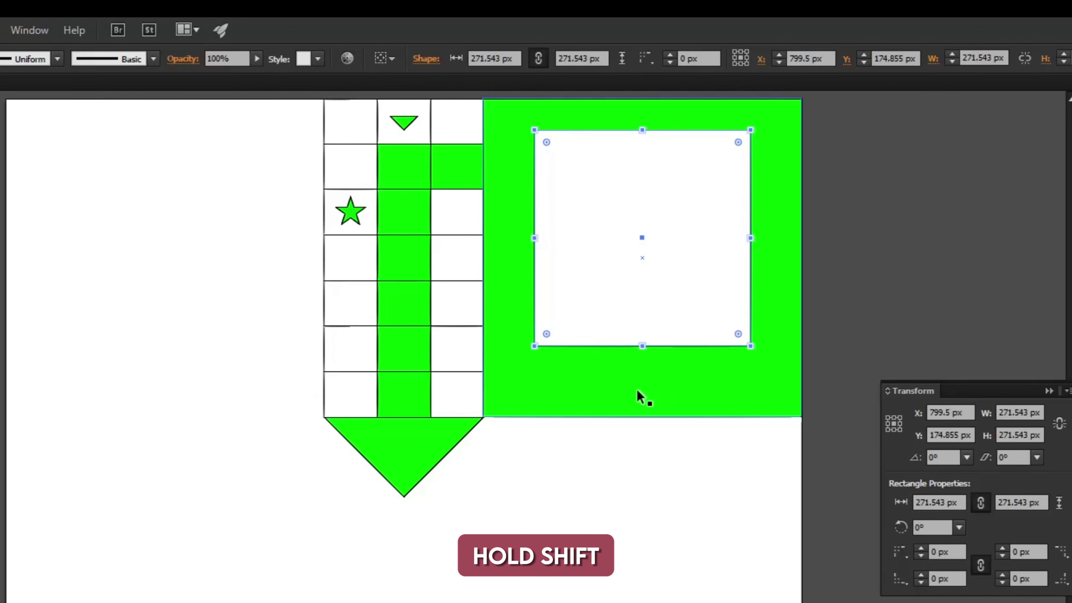
Step: Align the white square to the green square's horizontal and vertical centre, relative to the selection
{"action": "left_click", "coordinate": [625, 401], "text": "shift"}
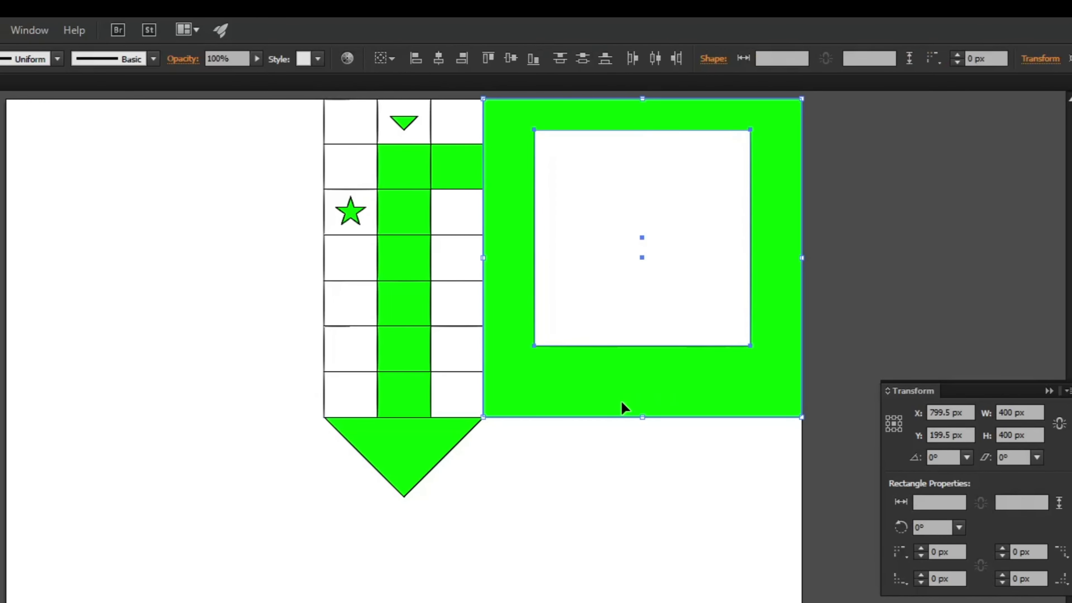
{"action": "left_click", "coordinate": [391, 60]}
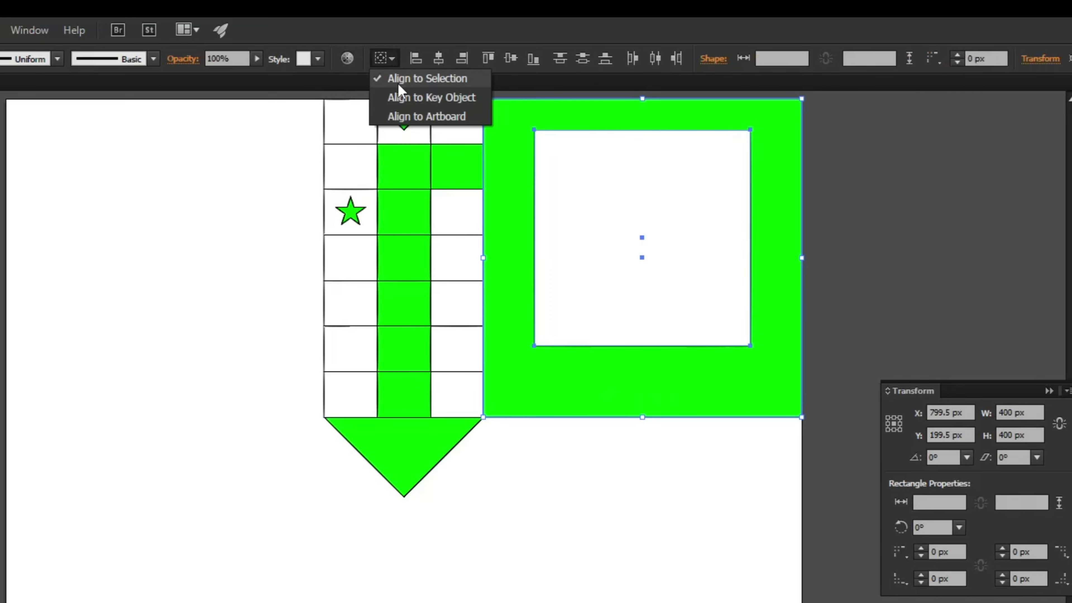
{"action": "left_click", "coordinate": [420, 79]}
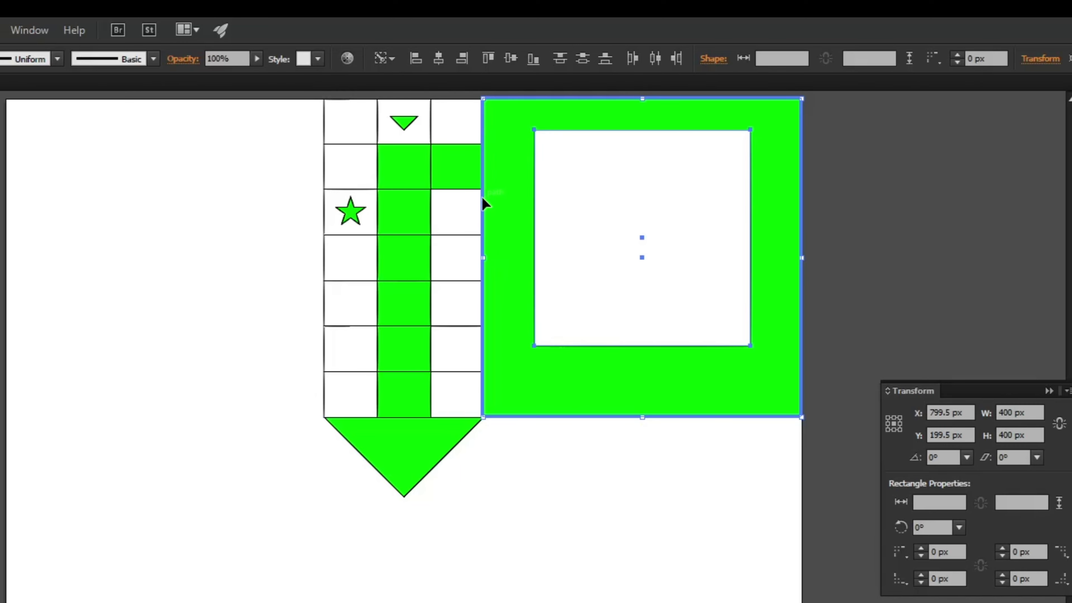
{"action": "left_click", "coordinate": [437, 63]}
{"action": "left_click", "coordinate": [511, 59]}
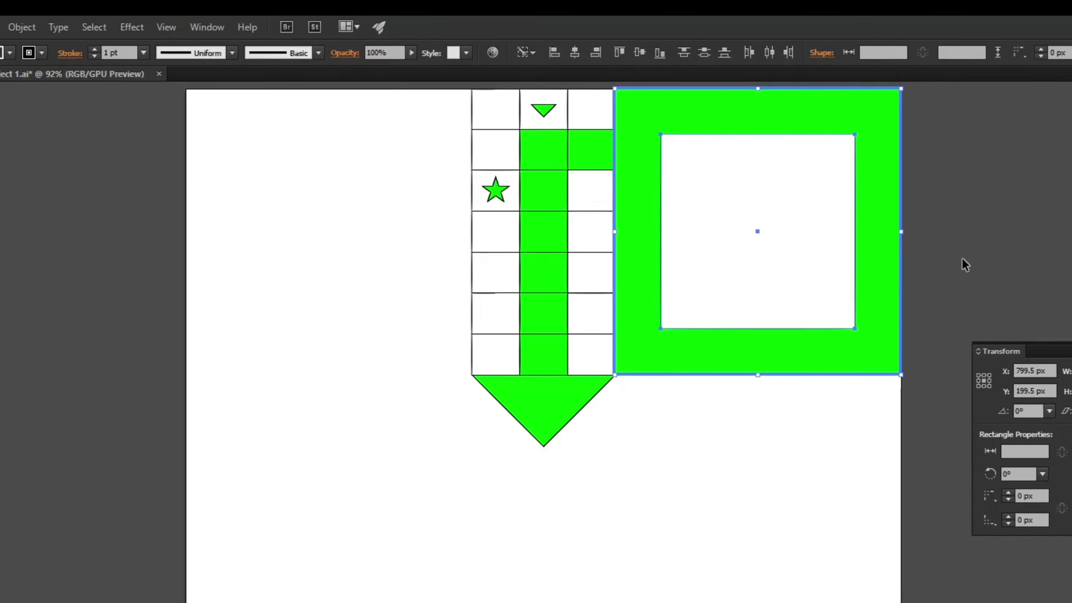
{"action": "left_click", "coordinate": [729, 547]}
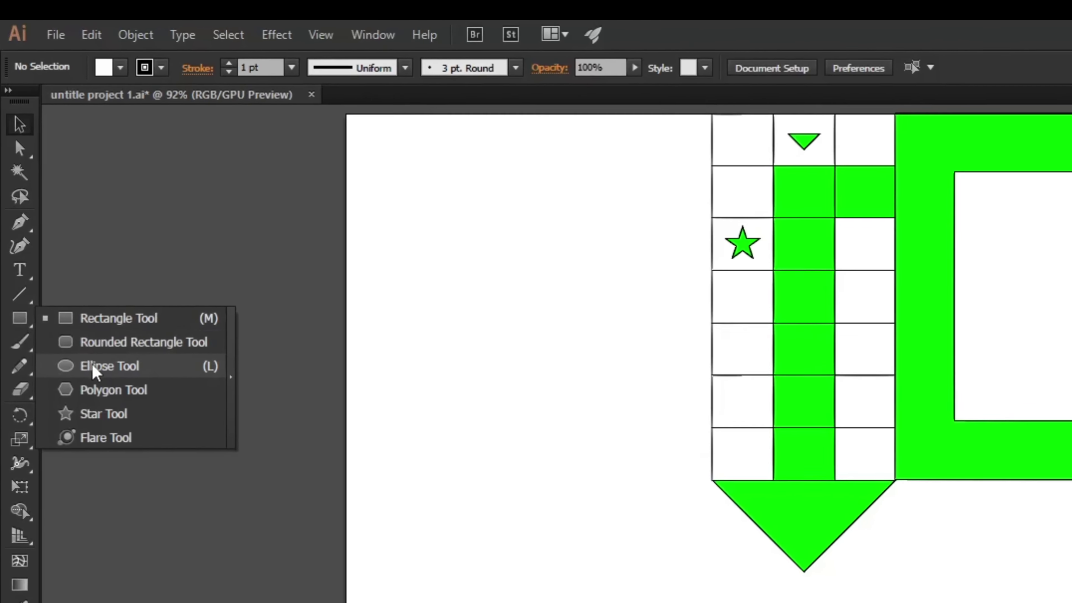
Step: Draw a circle and duplicate it into four circles at the white square's corners
{"action": "left_click_drag", "start_coordinate": [15, 237], "coordinate": [80, 275]}
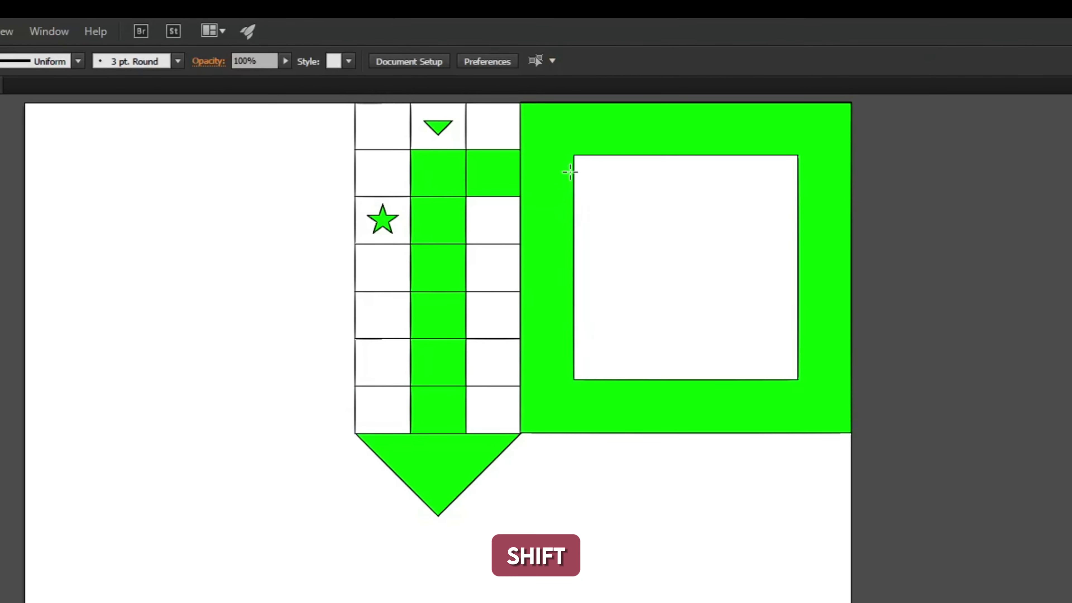
{"action": "mouse_move", "coordinate": [580, 166]}
{"action": "left_mouse_down"}
{"action": "mouse_move", "coordinate": [621, 223]}
{"action": "mouse_move", "coordinate": [633, 220]}
{"action": "left_mouse_up"}
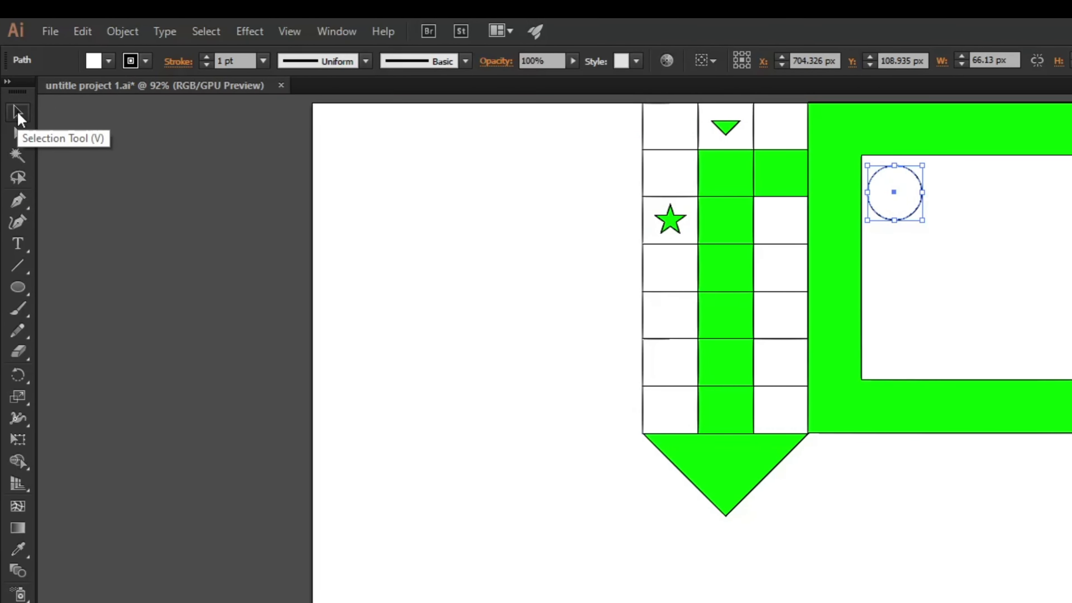
{"action": "left_click", "coordinate": [20, 121]}
{"action": "mouse_move", "coordinate": [572, 182]}
{"action": "left_mouse_down"}
{"action": "mouse_move", "coordinate": [566, 175]}
{"action": "mouse_move", "coordinate": [741, 183]}
{"action": "left_mouse_up"}
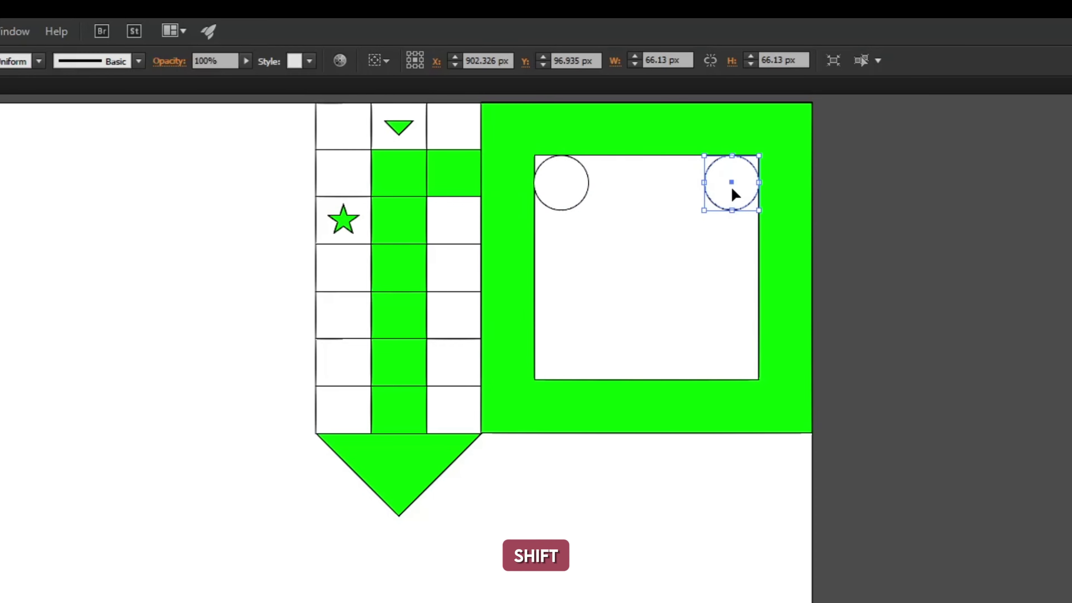
{"action": "left_click", "coordinate": [567, 183], "text": "shift"}
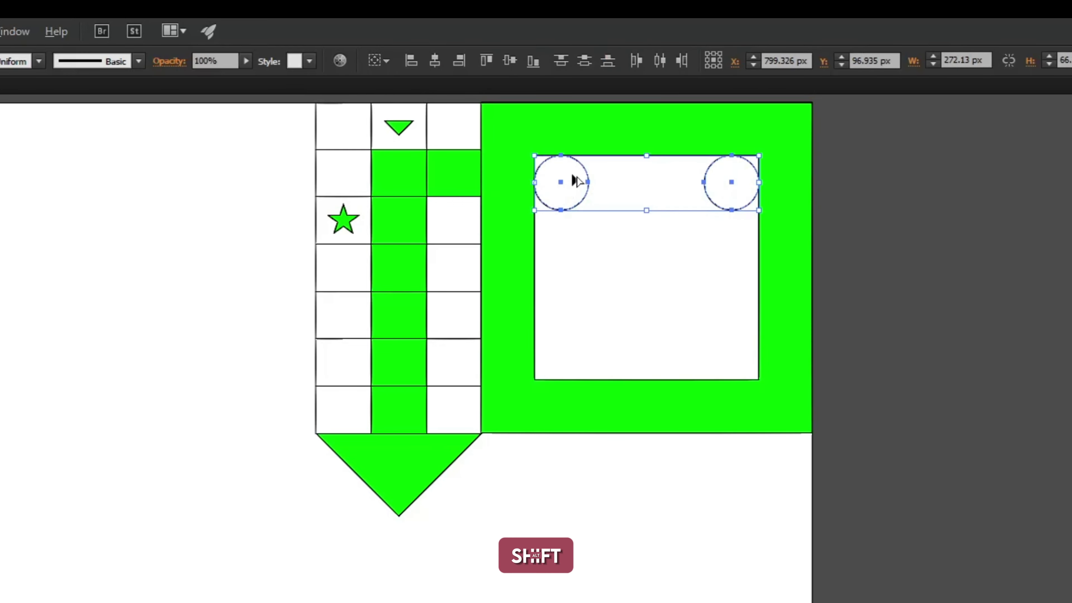
{"action": "left_click_drag", "start_coordinate": [574, 188], "coordinate": [574, 349]}
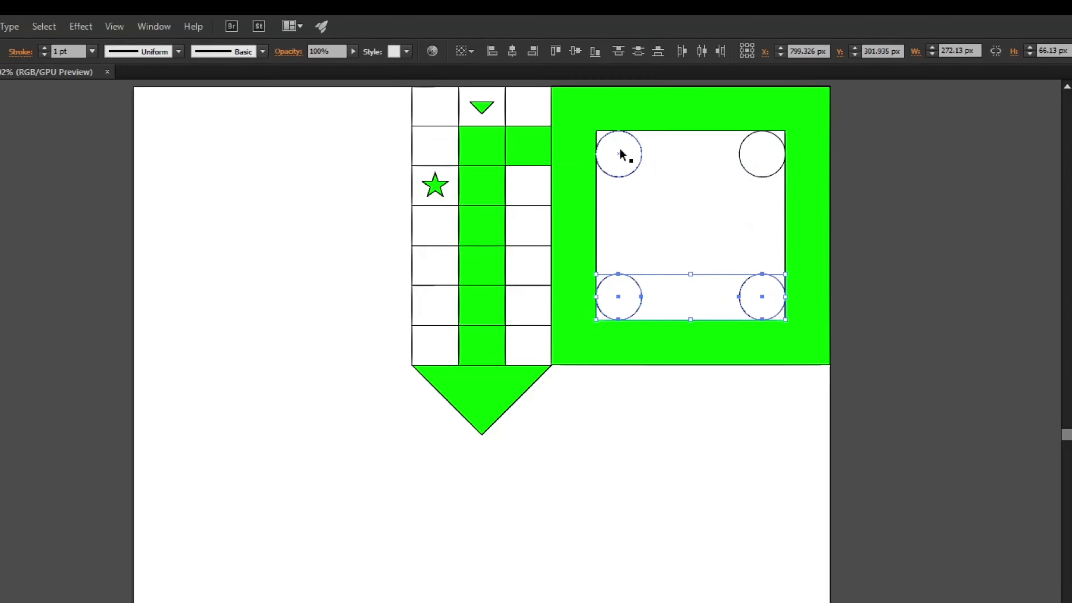
{"action": "left_click", "coordinate": [625, 154], "text": "shift"}
{"action": "left_click", "coordinate": [756, 163], "text": "shift"}
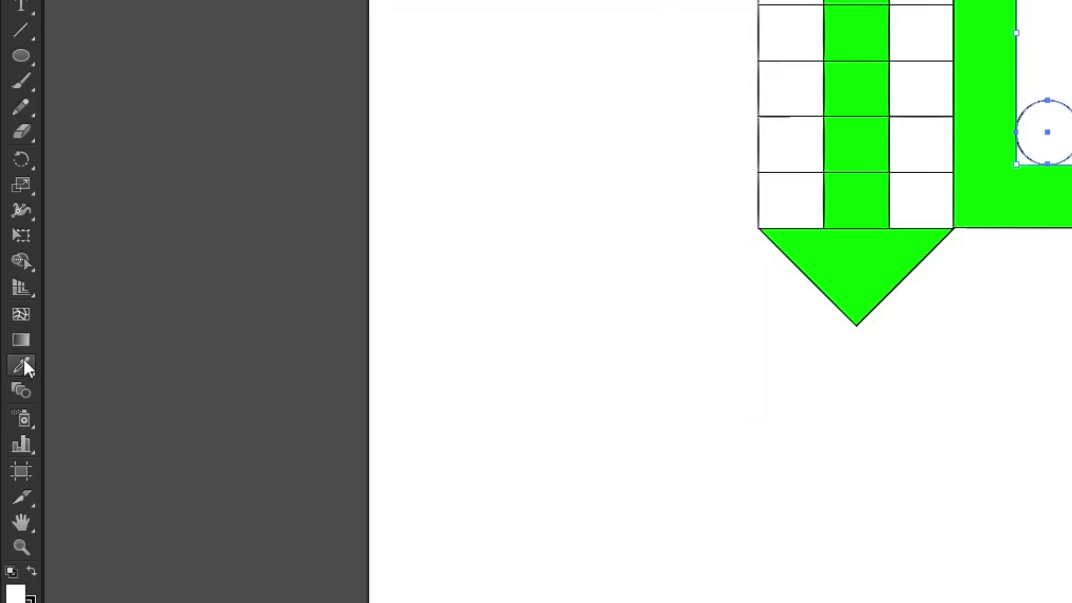
Step: Fill the four circles with the home's green and shrink them evenly around their centres
{"action": "left_click", "coordinate": [27, 367]}
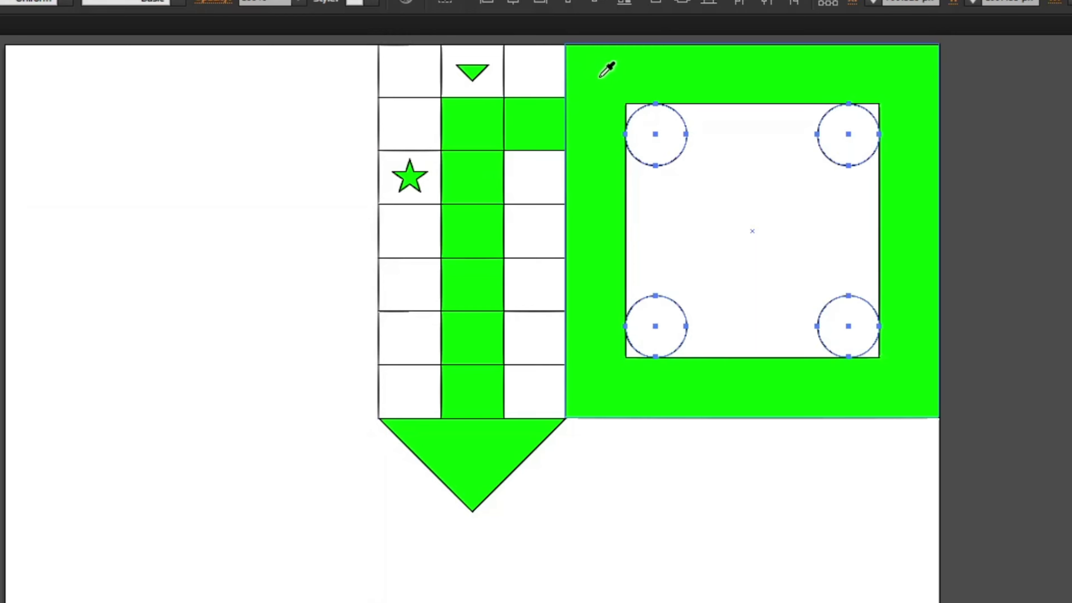
{"action": "left_click", "coordinate": [599, 76]}
{"action": "key", "text": "v"}
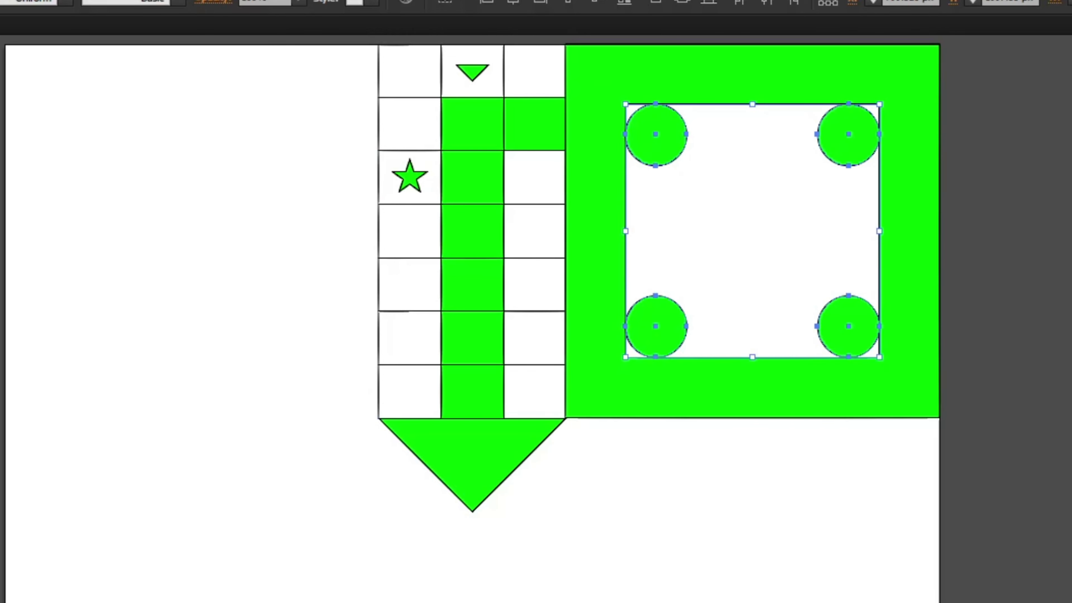
{"action": "left_click_drag", "start_coordinate": [879, 104], "coordinate": [847, 137]}
{"action": "left_click", "coordinate": [716, 510]}
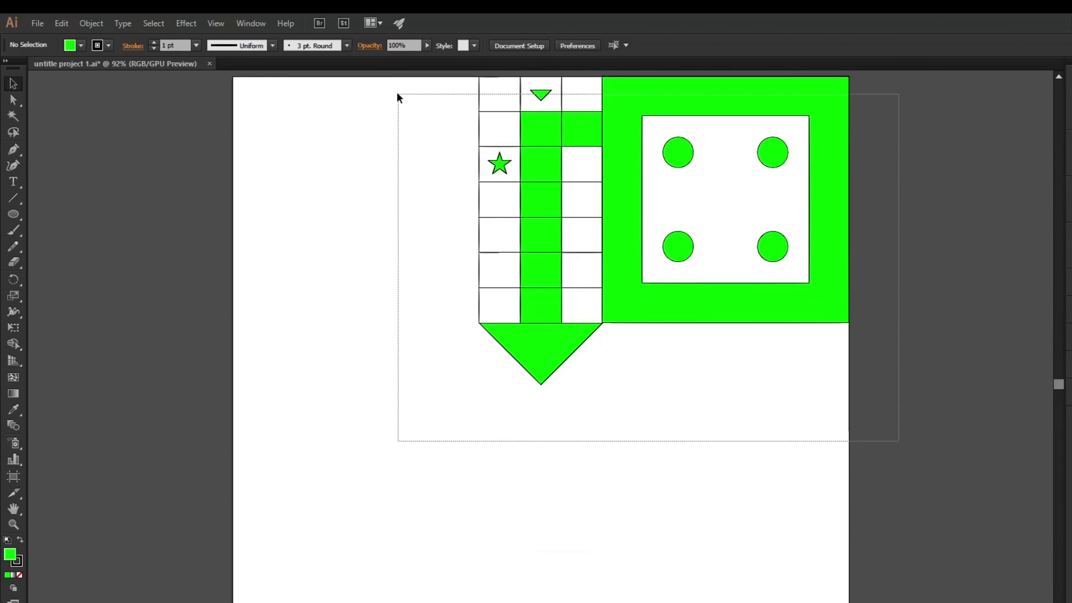
Step: Rotate-copy the home and arm 90° around the arrow tip, repeated twice for four quadrants
{"action": "left_click_drag", "start_coordinate": [741, 361], "coordinate": [397, 96]}
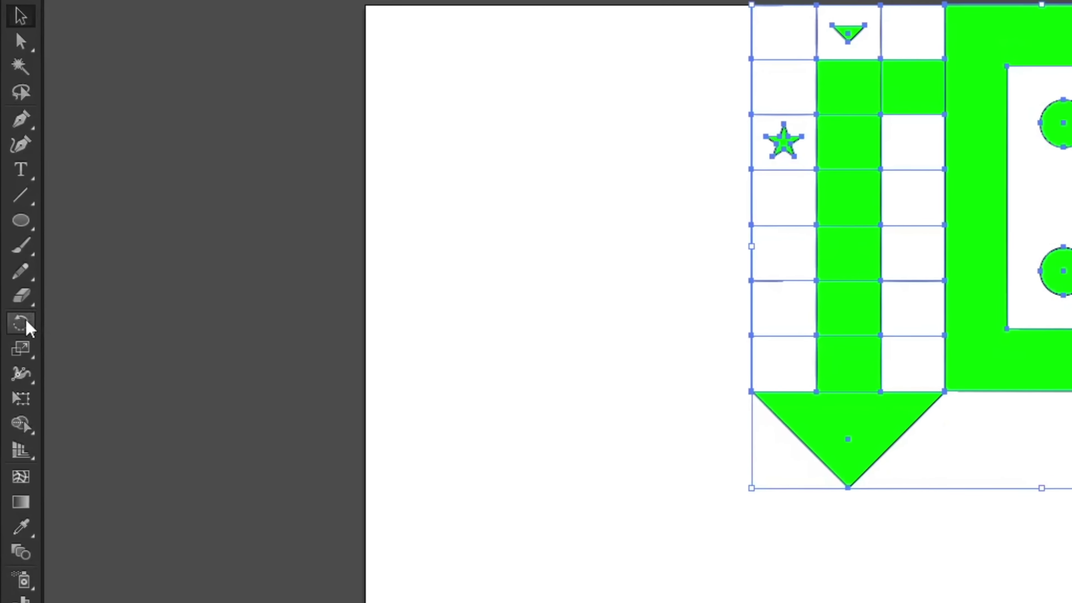
{"action": "left_click", "coordinate": [18, 307]}
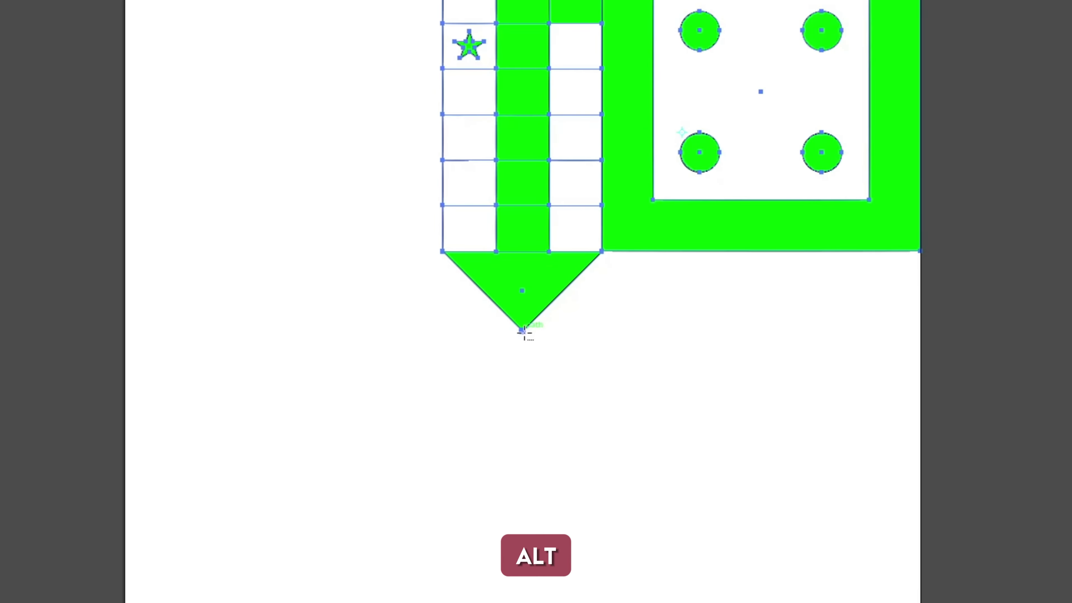
{"action": "left_click", "coordinate": [522, 331], "text": "alt"}
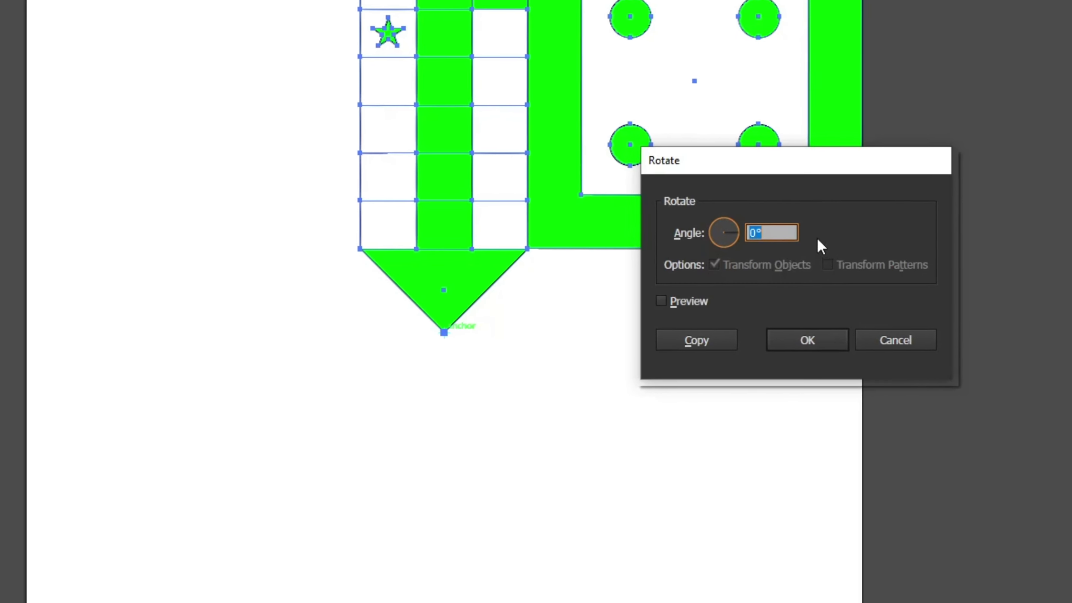
{"action": "left_click_drag", "start_coordinate": [817, 162], "coordinate": [923, 182]}
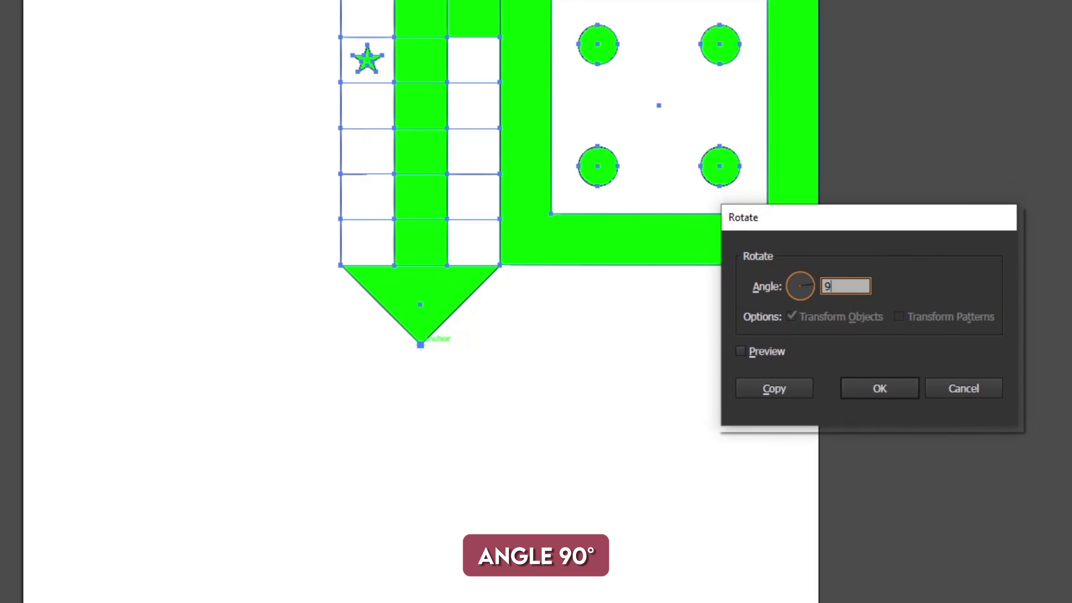
{"action": "left_click", "coordinate": [753, 390]}
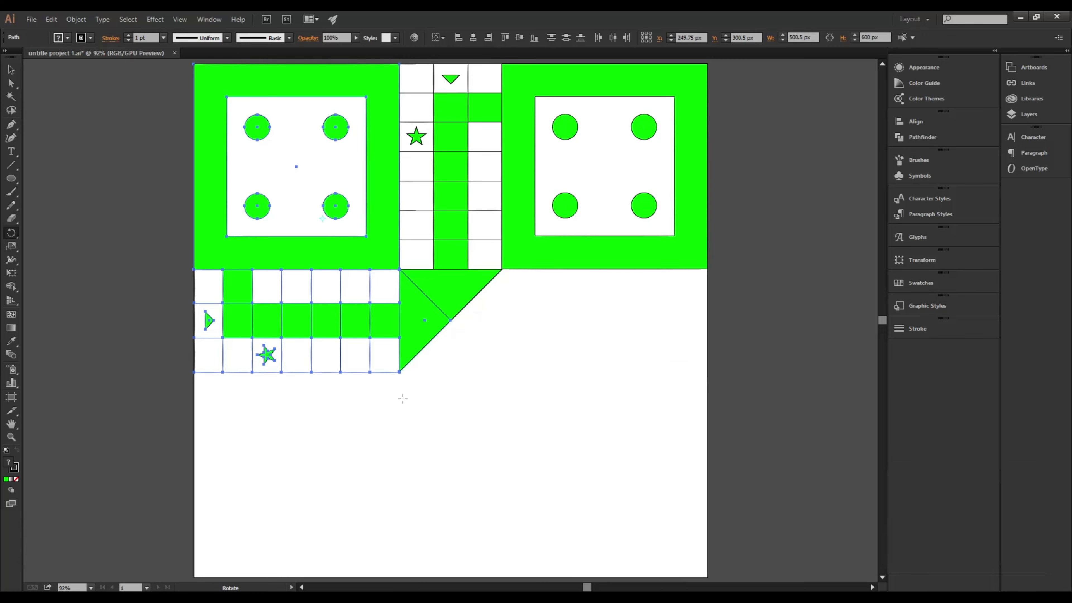
{"action": "key", "text": "ctrl+d"}
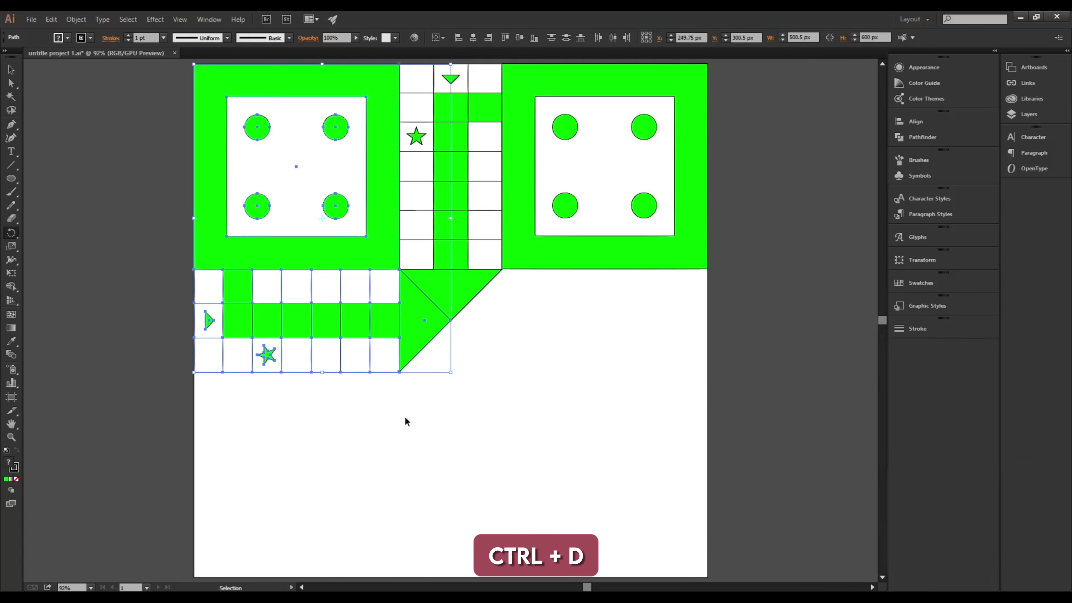
{"action": "key", "text": "ctrl+d"}
{"action": "key", "text": "ctrl+d"}
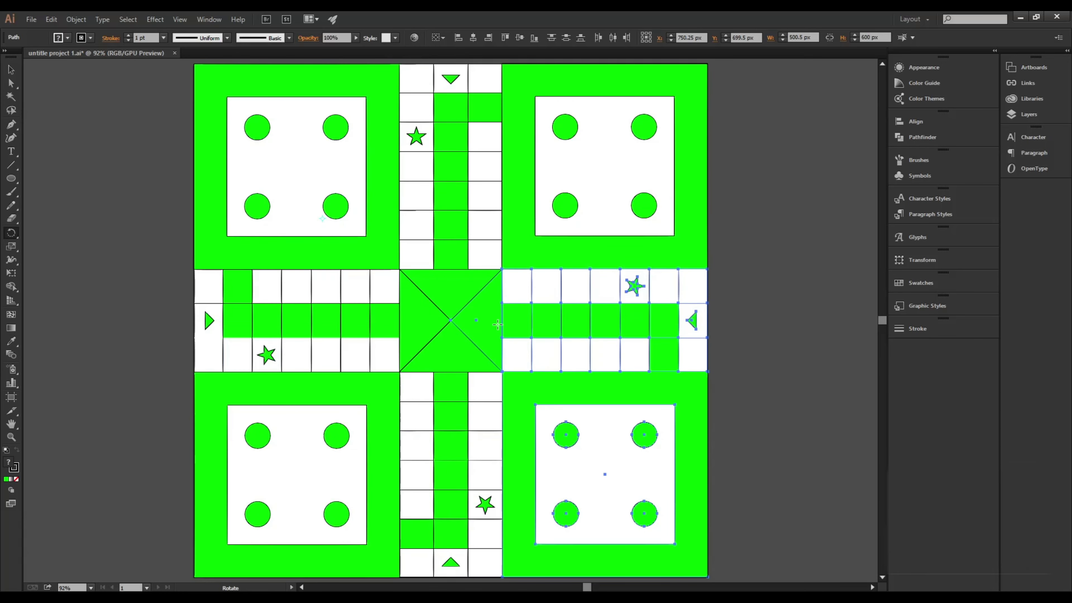
{"action": "key", "text": "v"}
{"action": "left_click", "coordinate": [766, 230]}
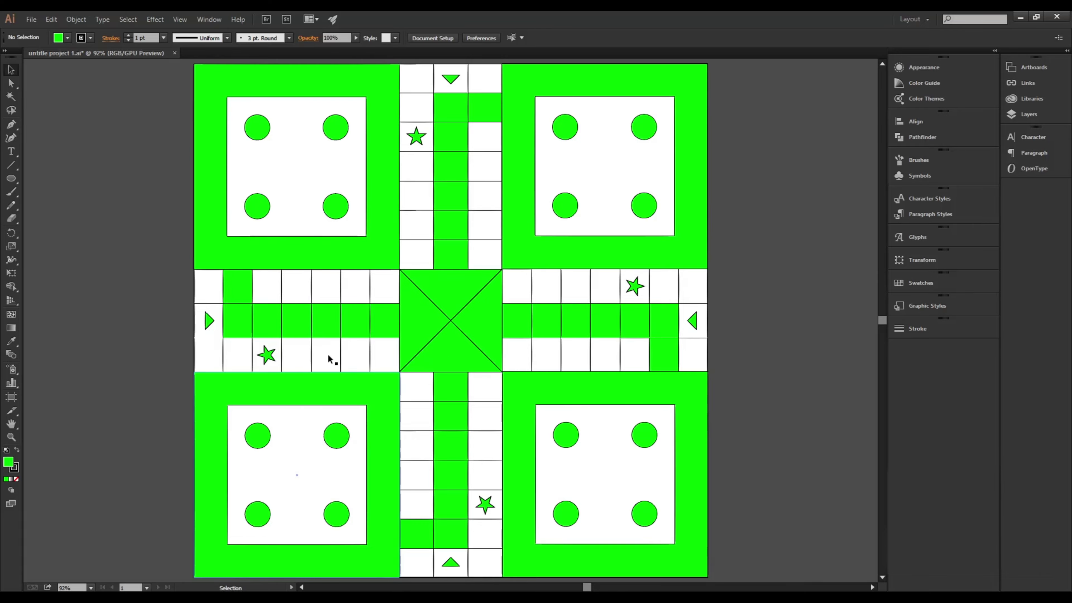
Step: Select the top-left home, its circles, its coloured path cells and the centre triangle
{"action": "left_click", "coordinate": [261, 258]}
{"action": "left_click", "coordinate": [229, 275], "text": "shift"}
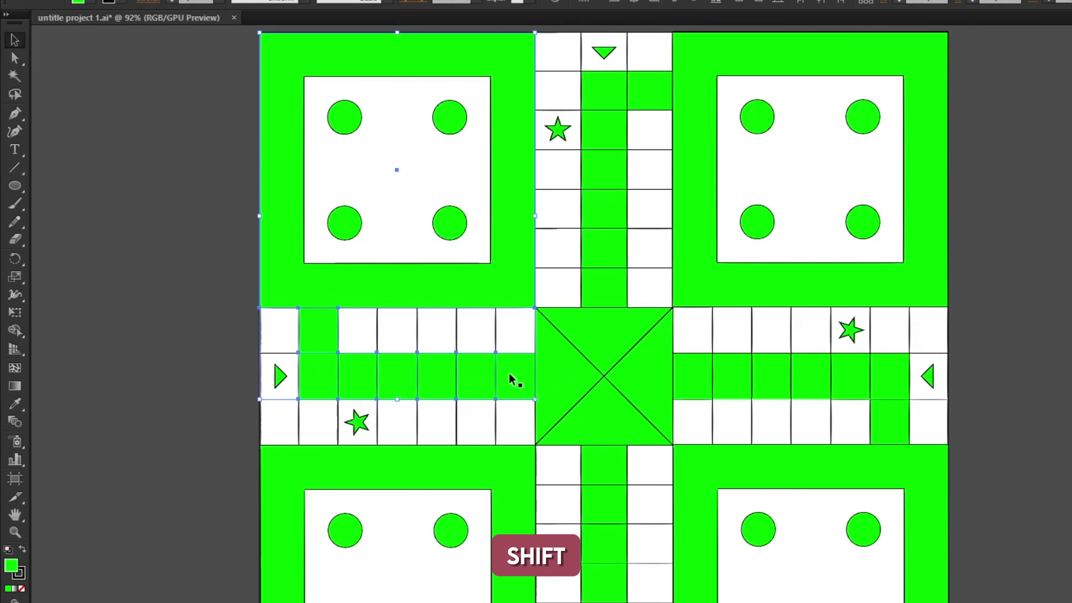
{"action": "left_click", "coordinate": [460, 230], "text": "shift"}
{"action": "left_click", "coordinate": [347, 228], "text": "shift"}
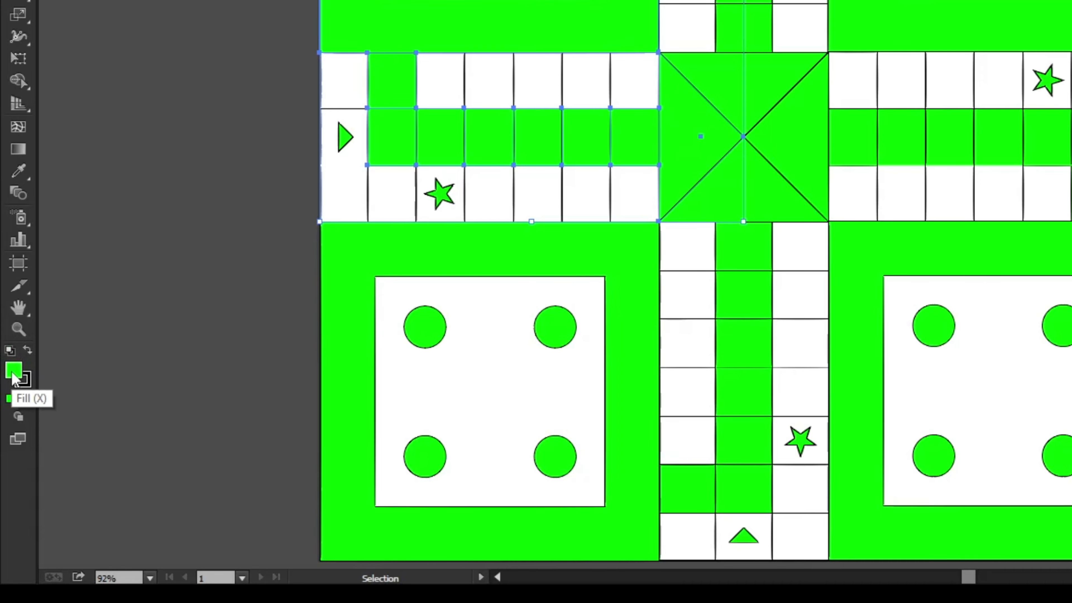
Step: Fill the selected pieces with the red swatch R=237 G=28 B=36
{"action": "double_click", "coordinate": [12, 371]}
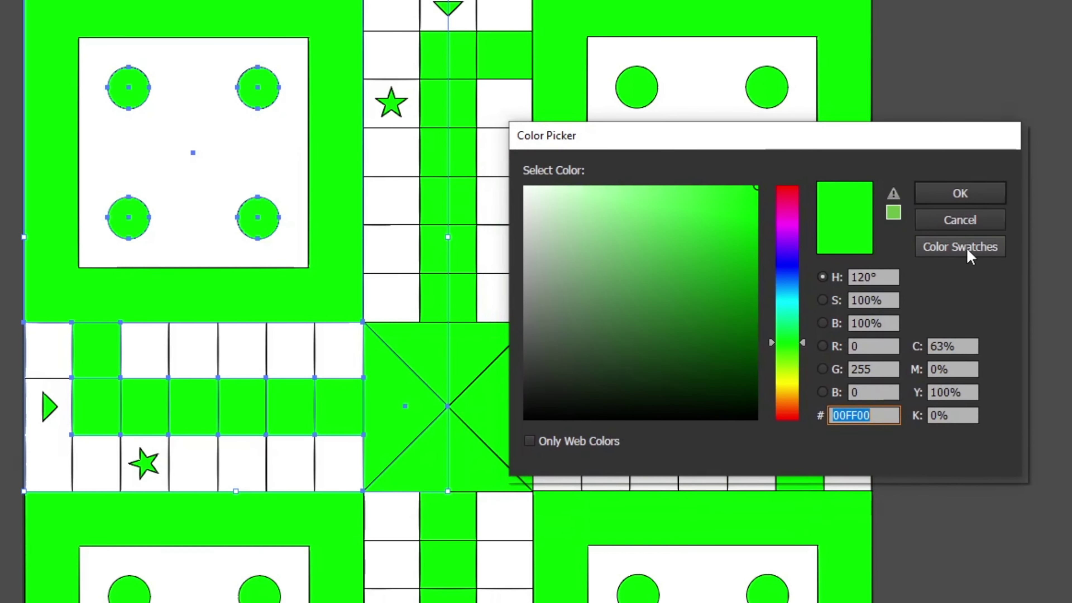
{"action": "left_click", "coordinate": [959, 248]}
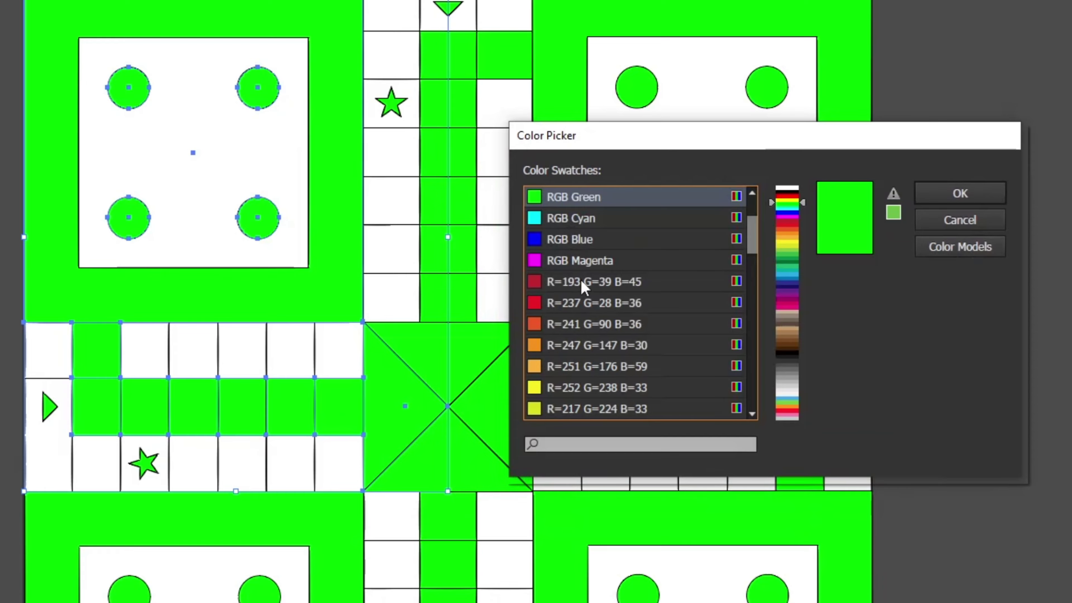
{"action": "left_click", "coordinate": [579, 303]}
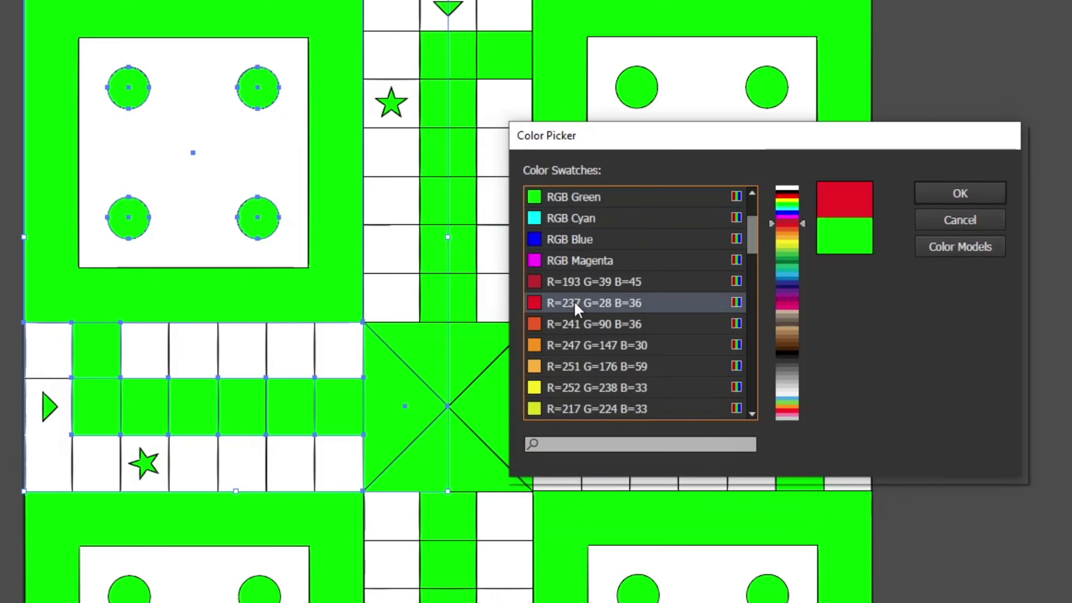
{"action": "left_click", "coordinate": [966, 194]}
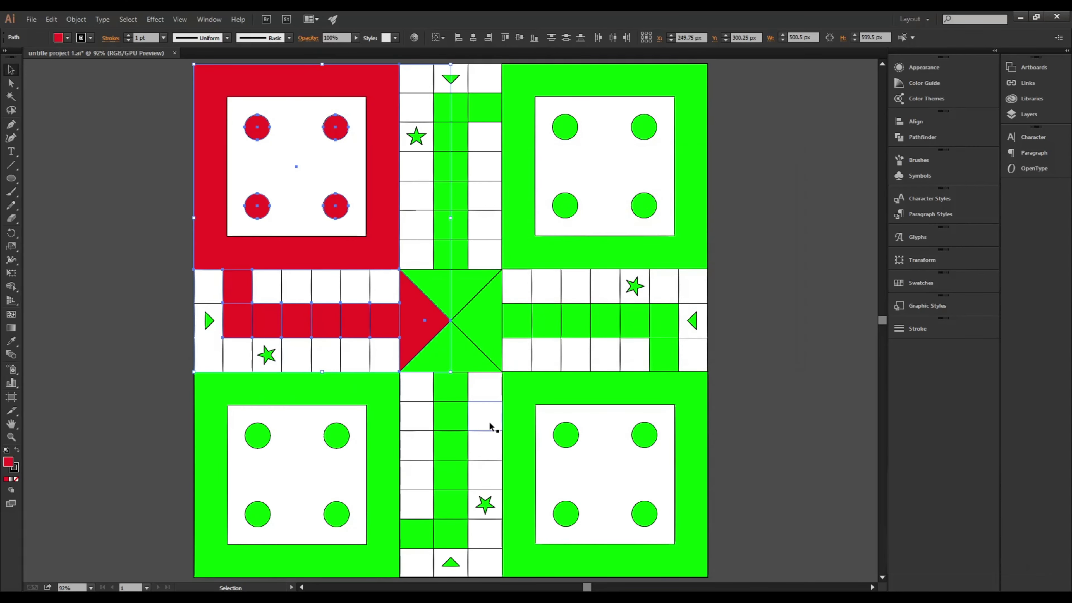